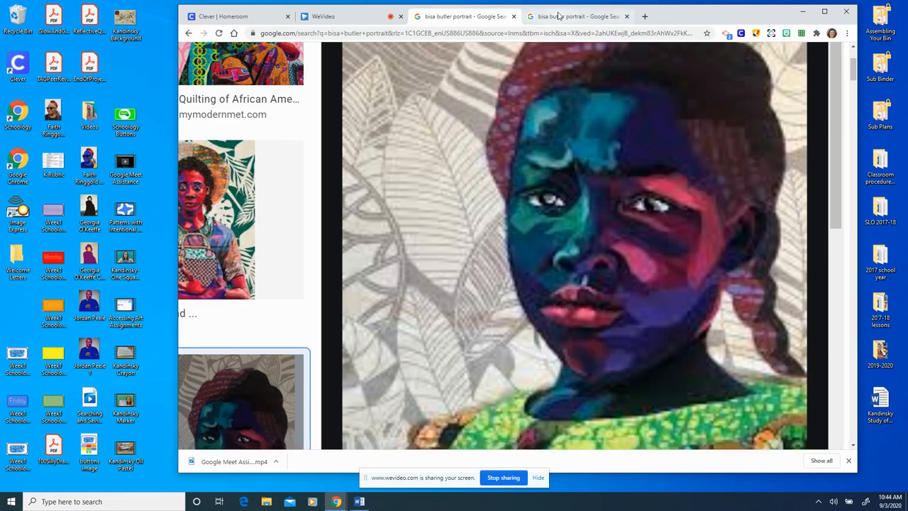
Step: View the quilt portrait of the blue-faced boy resting his chin on his hand in the other Bisa Butler image results
{"action": "left_click", "coordinate": [559, 16]}
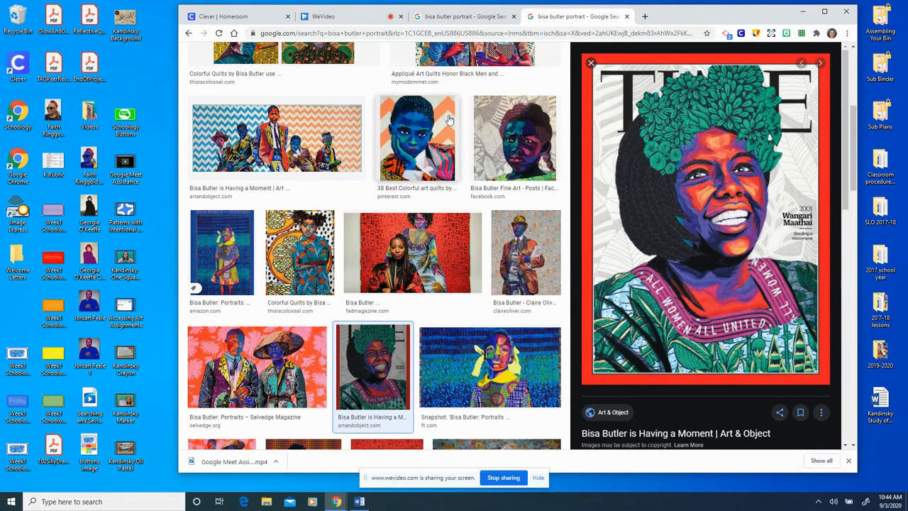
{"action": "left_click", "coordinate": [412, 154]}
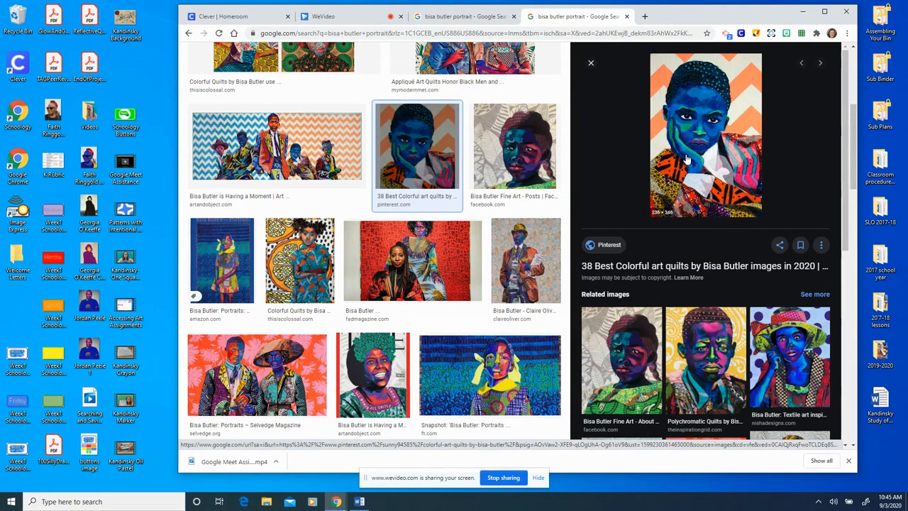
Step: Search Google for "bisa butler portrait" in a new browser tab and show the image results
{"action": "left_click", "coordinate": [646, 17]}
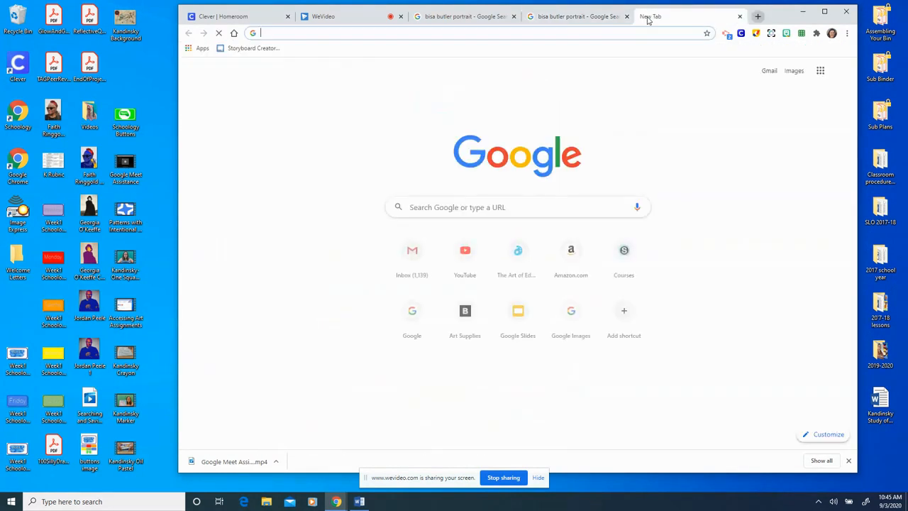
{"action": "left_click", "coordinate": [527, 207]}
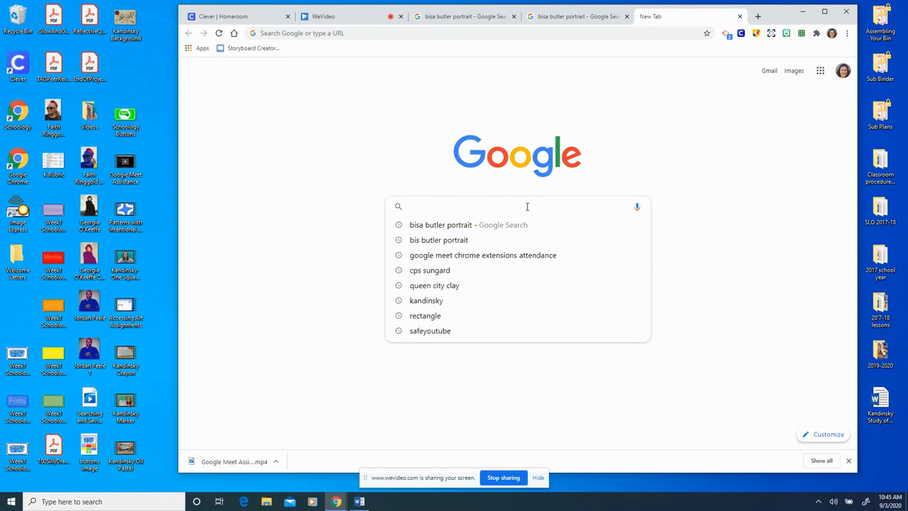
{"action": "type", "text": "bisa but"}
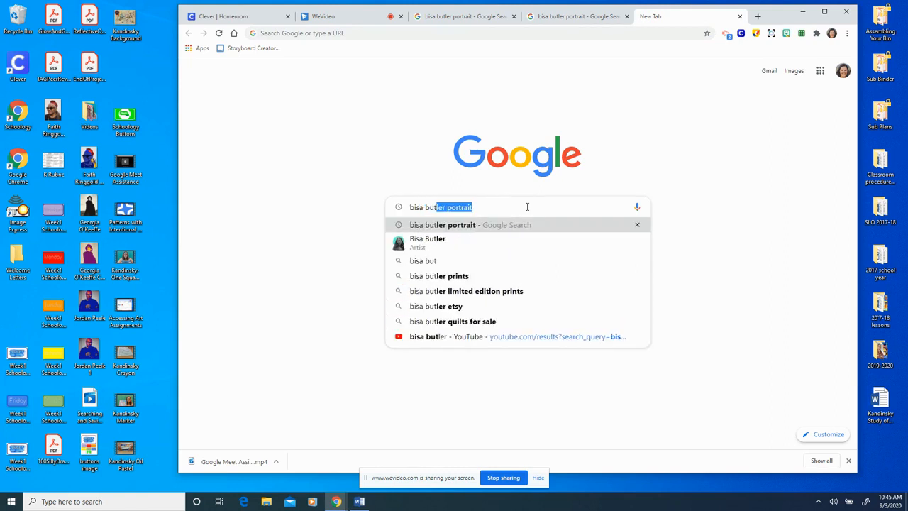
{"action": "type", "text": "ler"}
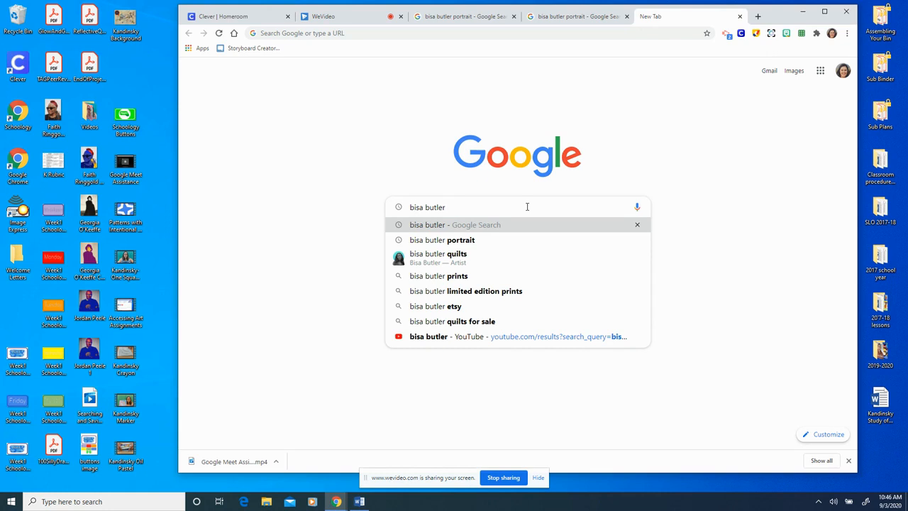
{"action": "type", "text": "p"}
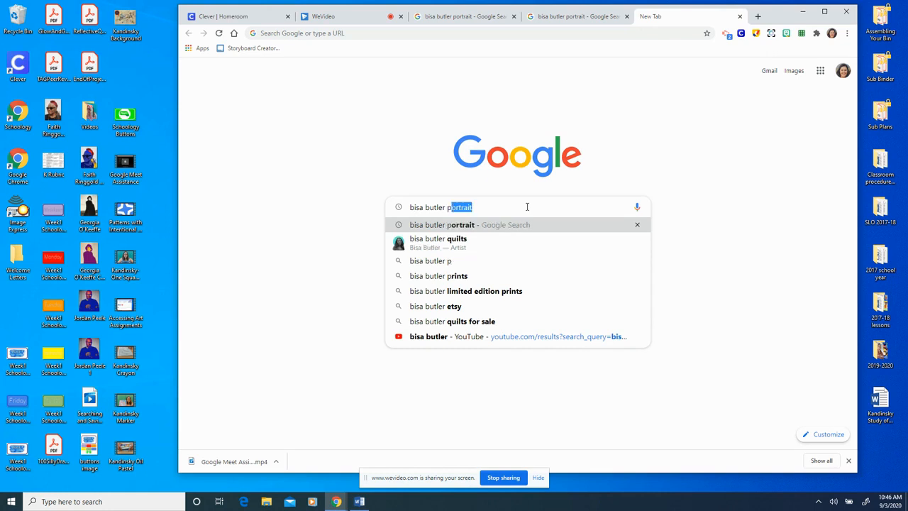
{"action": "type", "text": "ortait"}
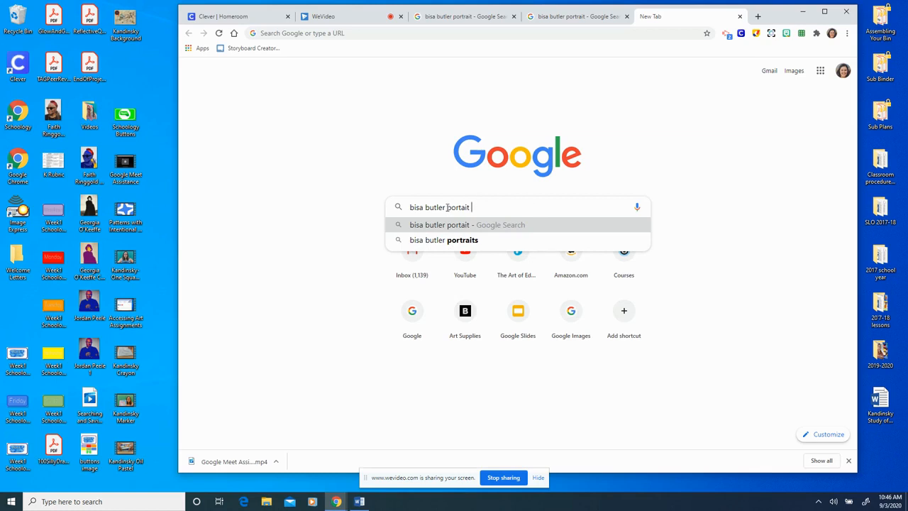
{"action": "left_click_drag", "start_coordinate": [446, 207], "coordinate": [413, 207]}
{"action": "left_click", "coordinate": [475, 207]}
{"action": "key", "text": "Return"}
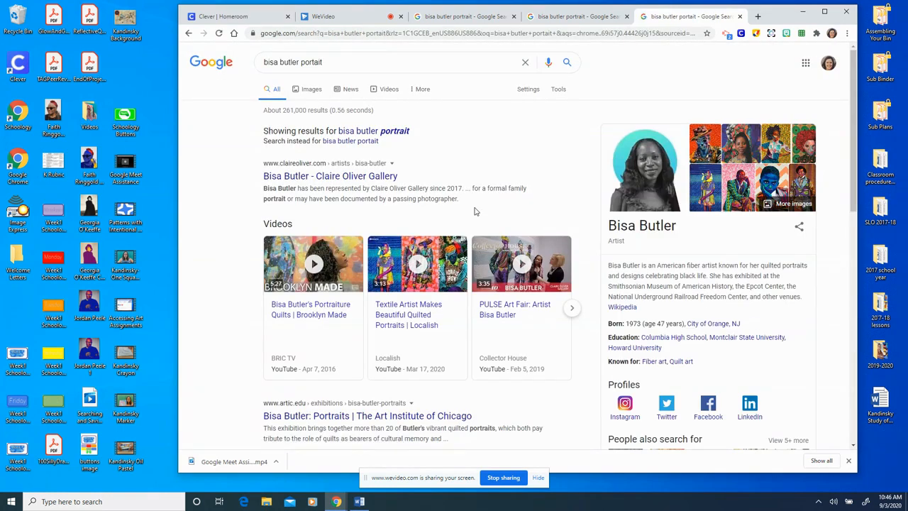
{"action": "left_click", "coordinate": [310, 91]}
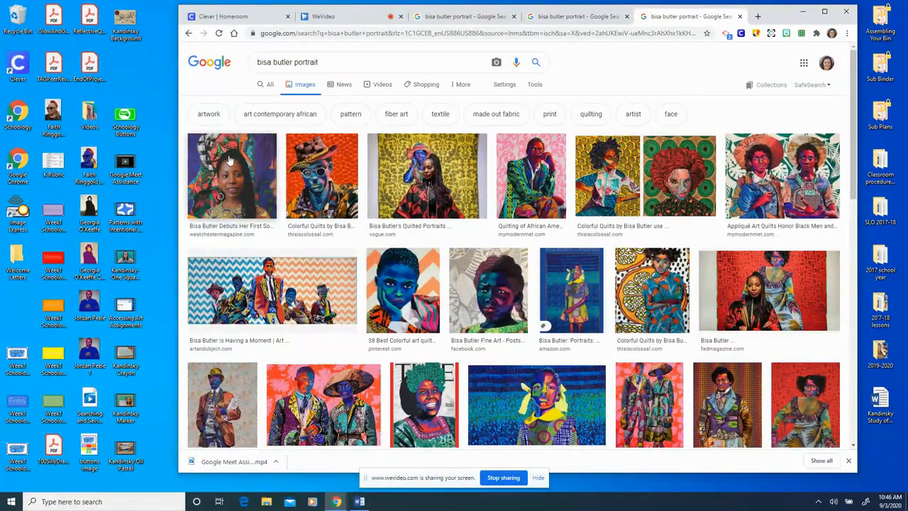
Step: Browse the related photos of the artist and open the Lohud.com close-up portrait of her face
{"action": "left_click", "coordinate": [772, 298]}
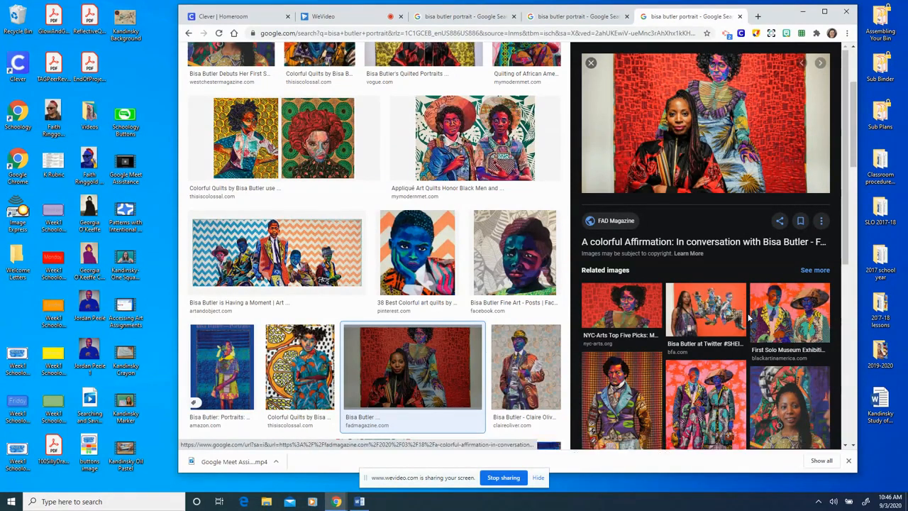
{"action": "scroll", "coordinate": [745, 367], "scroll_direction": "down", "scroll_amount": 4}
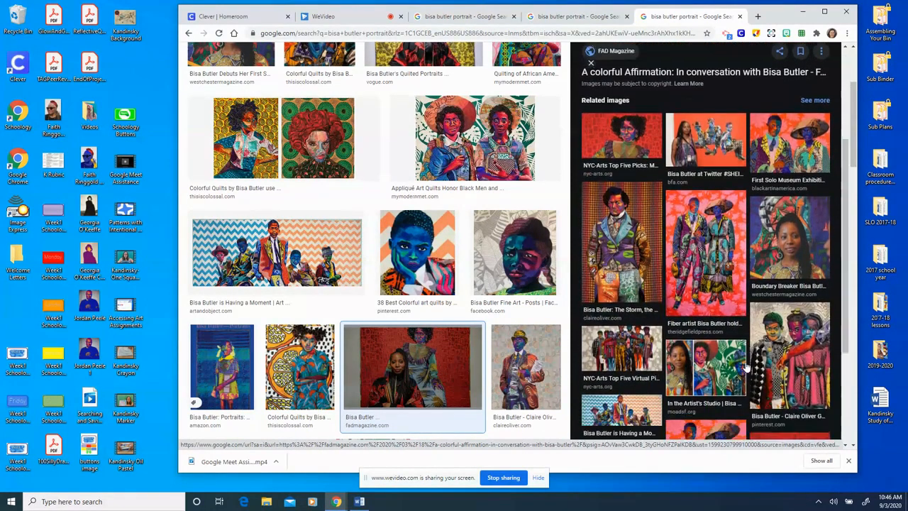
{"action": "scroll", "coordinate": [747, 366], "scroll_direction": "up", "scroll_amount": 1}
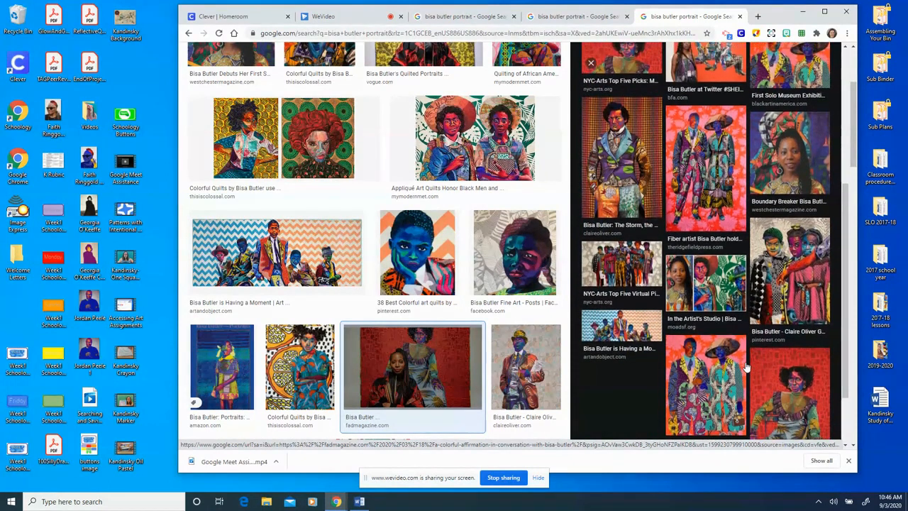
{"action": "scroll", "coordinate": [747, 367], "scroll_direction": "up", "scroll_amount": 3}
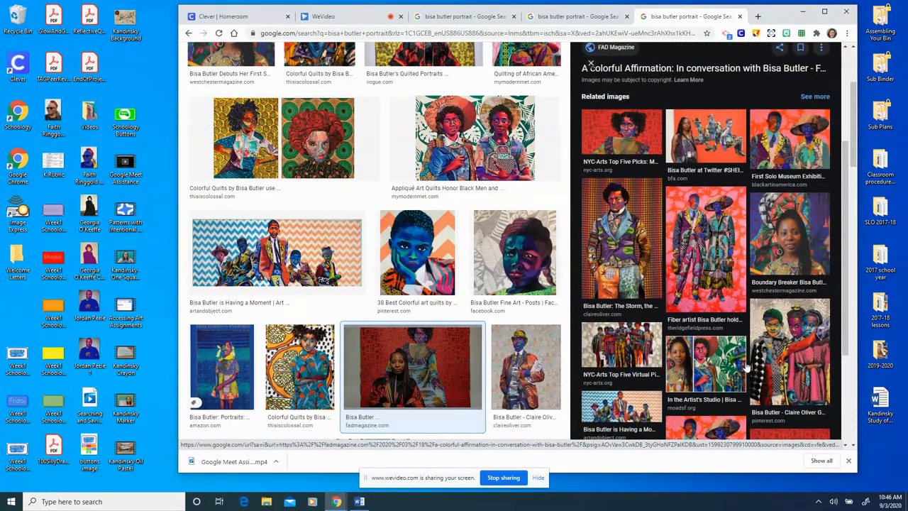
{"action": "scroll", "coordinate": [746, 367], "scroll_direction": "up", "scroll_amount": 1}
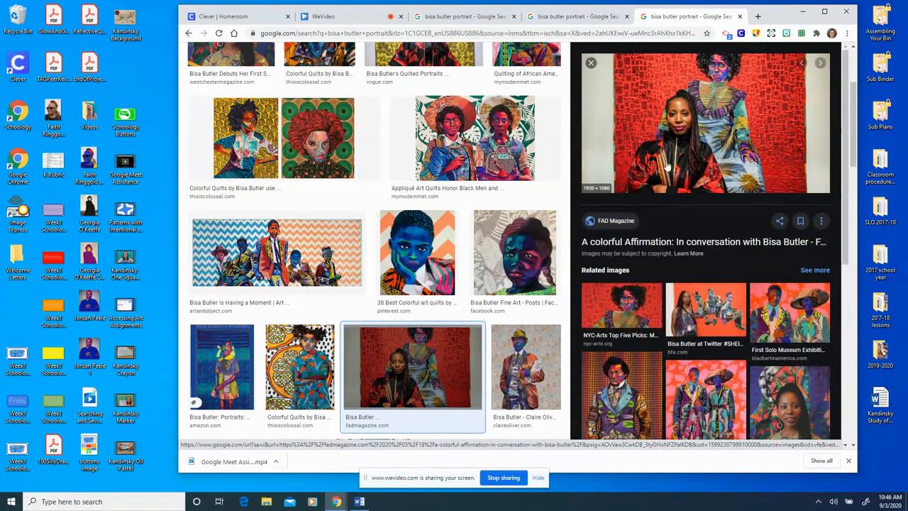
{"action": "scroll", "coordinate": [786, 367], "scroll_direction": "down", "scroll_amount": 3}
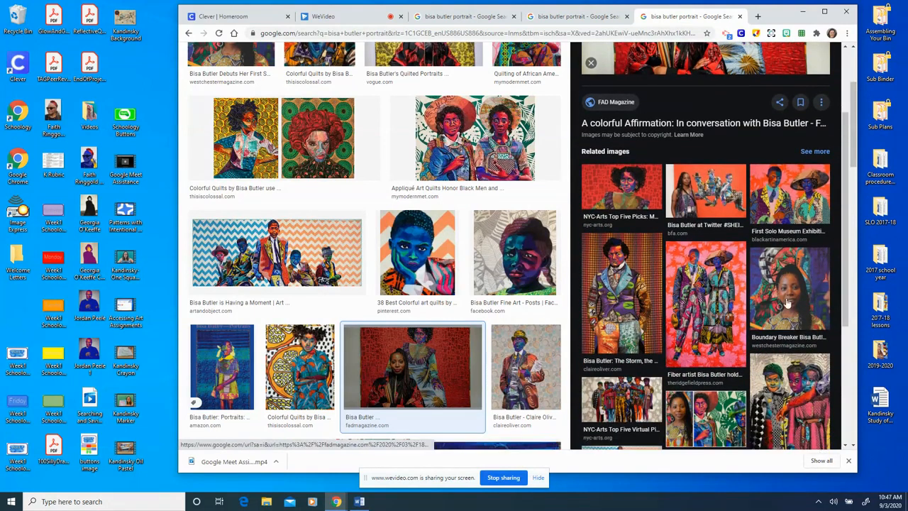
{"action": "left_click", "coordinate": [788, 287]}
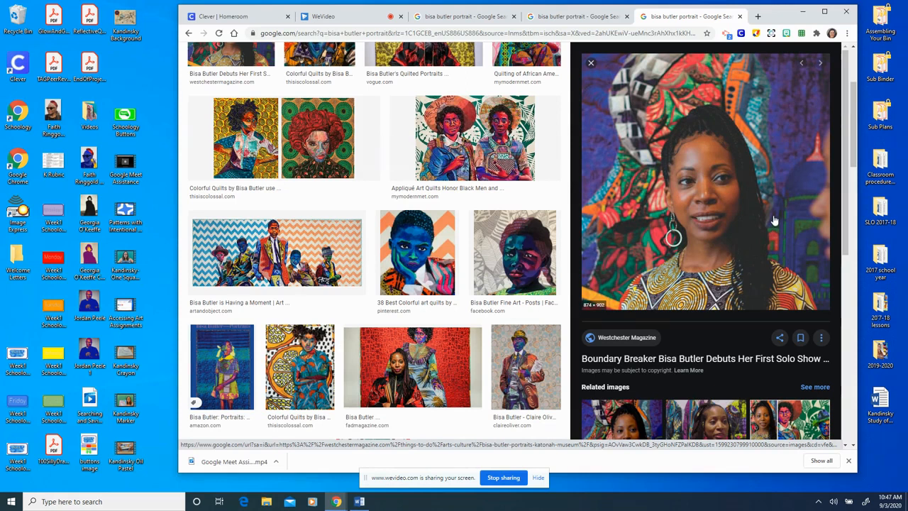
{"action": "scroll", "coordinate": [757, 280], "scroll_direction": "down", "scroll_amount": 2}
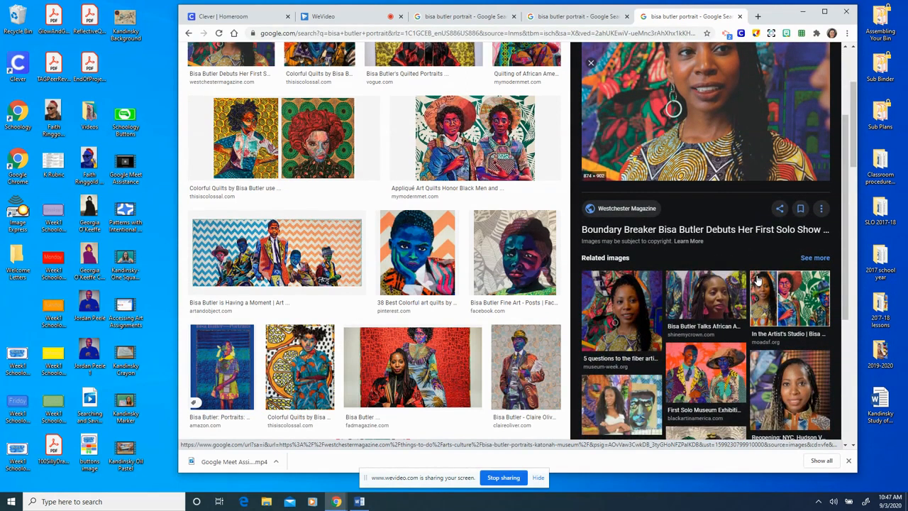
{"action": "left_click", "coordinate": [794, 406]}
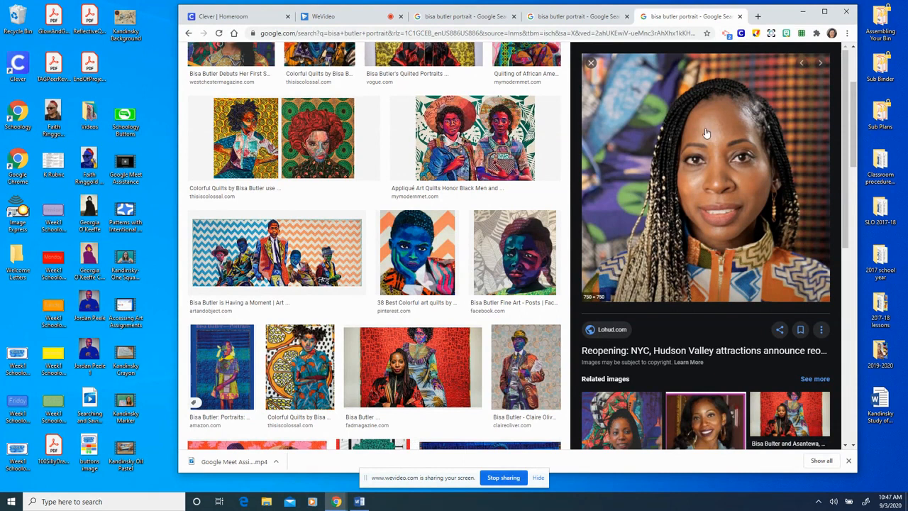
Step: Save the close-up portrait to the Desktop as a PNG image named "Bisa Butler" and open the saved file
{"action": "right_click", "coordinate": [768, 113]}
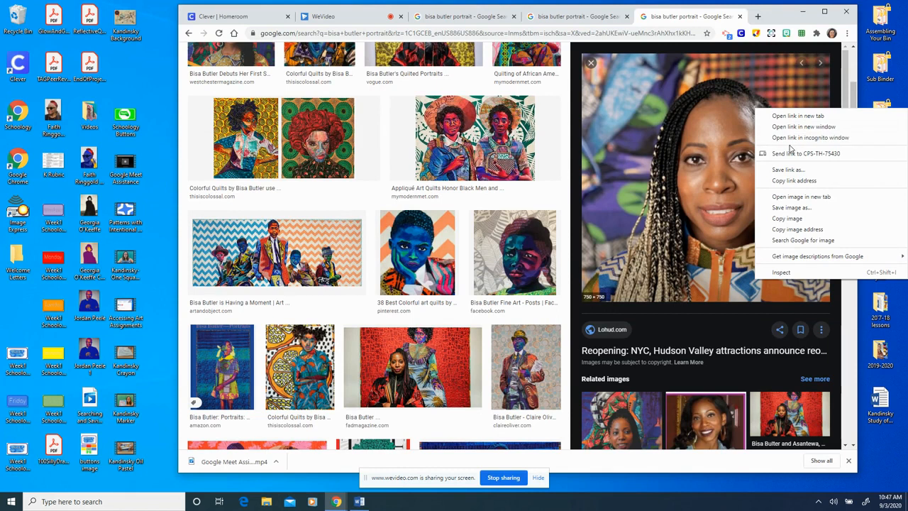
{"action": "left_click", "coordinate": [795, 210]}
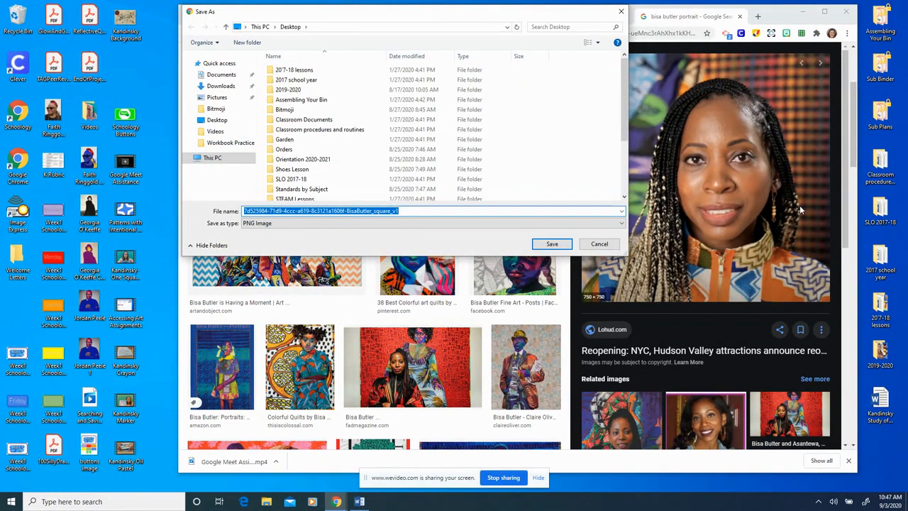
{"action": "left_click", "coordinate": [217, 120]}
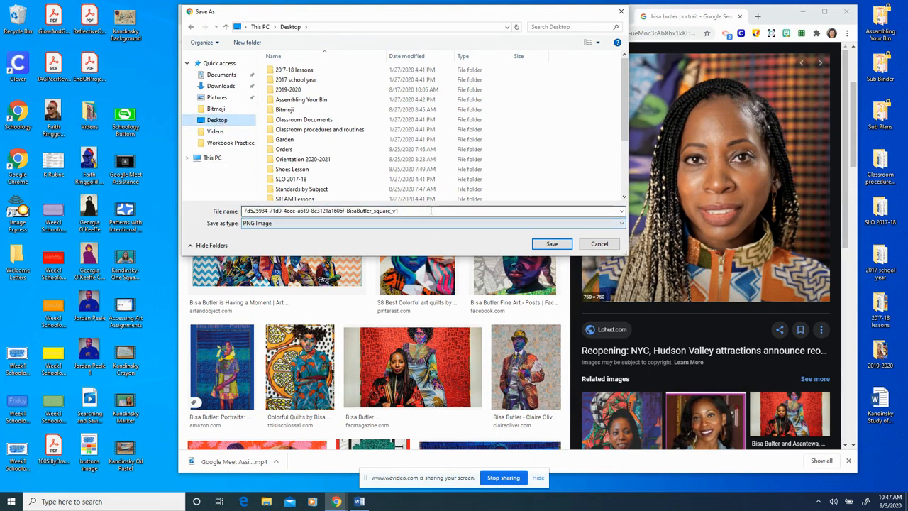
{"action": "right_click", "coordinate": [270, 182]}
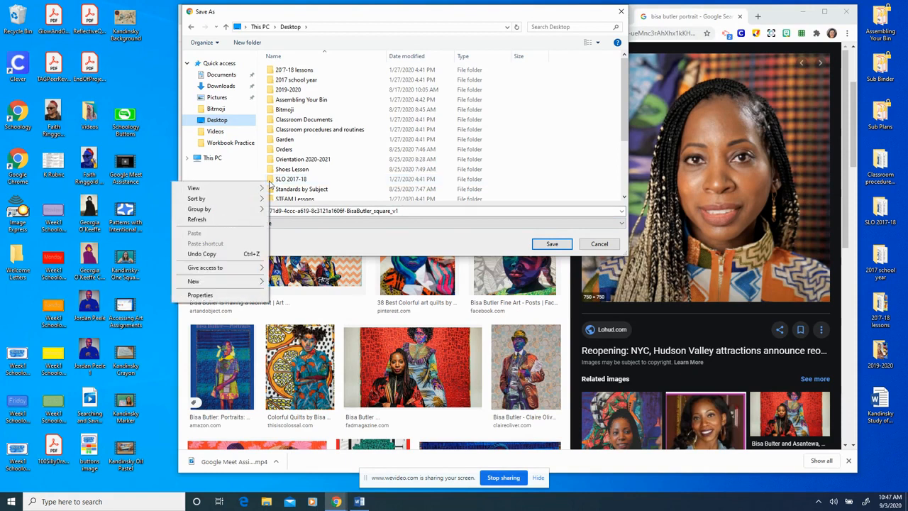
{"action": "left_click", "coordinate": [416, 211]}
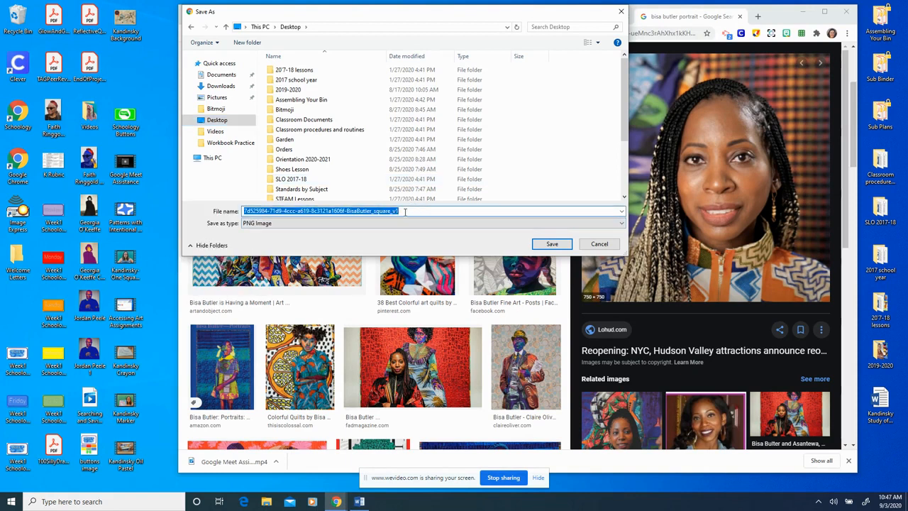
{"action": "type", "text": "Bis"}
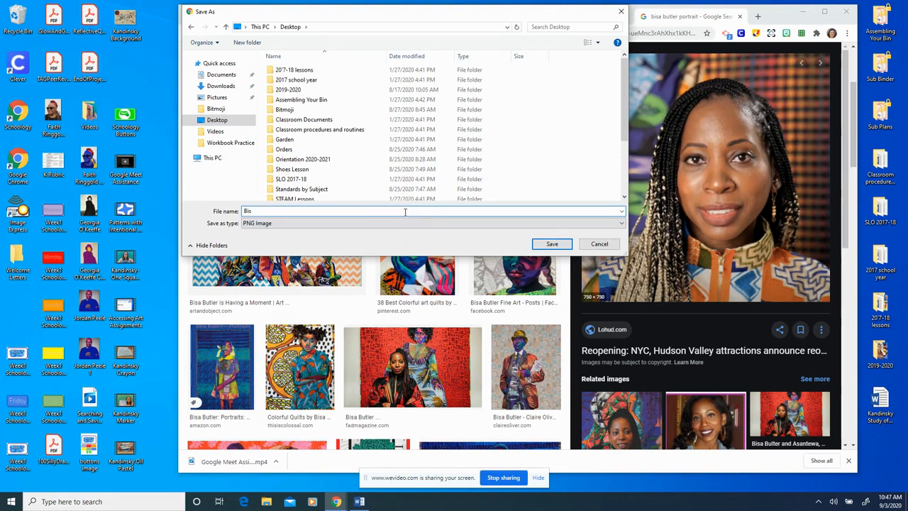
{"action": "type", "text": " Butler"}
{"action": "left_click", "coordinate": [250, 212]}
{"action": "type", "text": "a"}
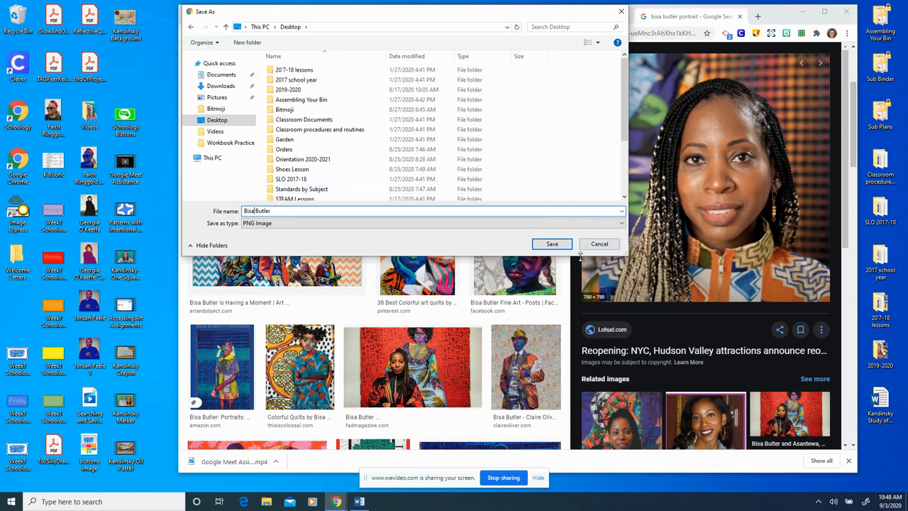
{"action": "left_click", "coordinate": [558, 248]}
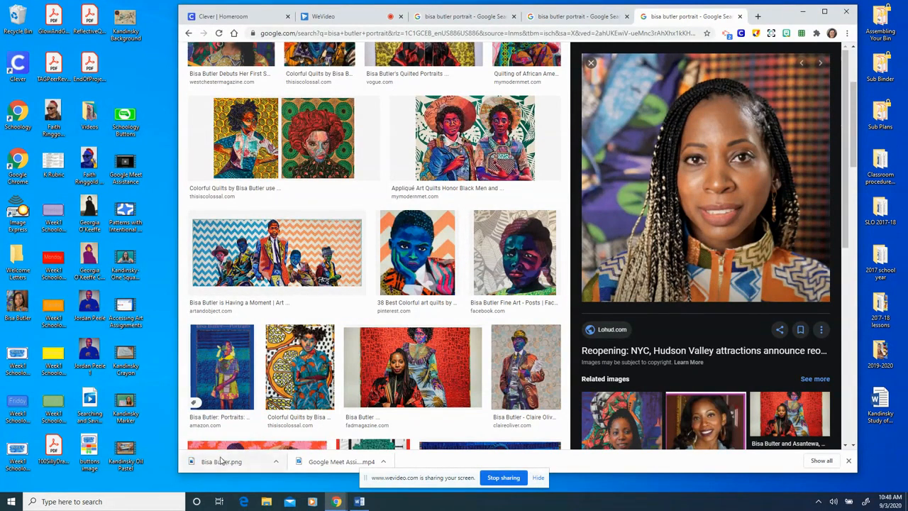
{"action": "double_click", "coordinate": [17, 306]}
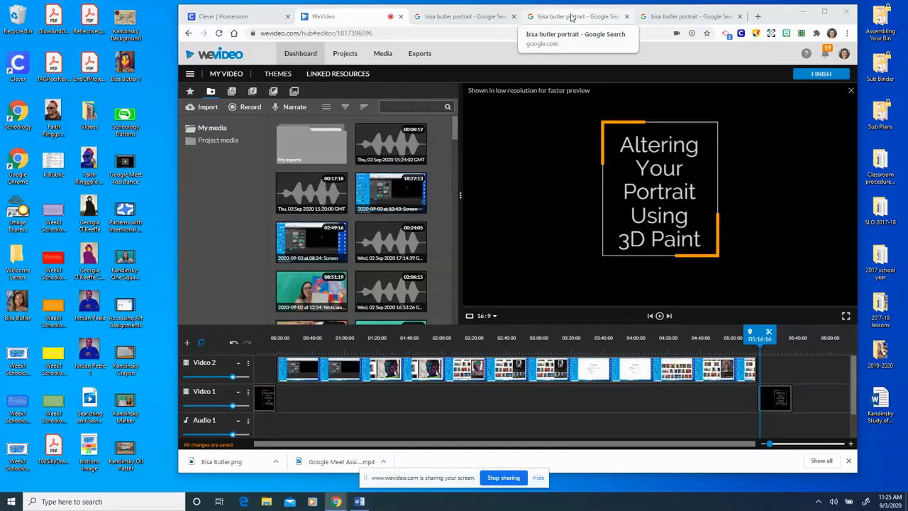
Step: Look over the colorful quilt portraits in the earlier Bisa Butler image results as color examples
{"action": "left_click", "coordinate": [576, 16]}
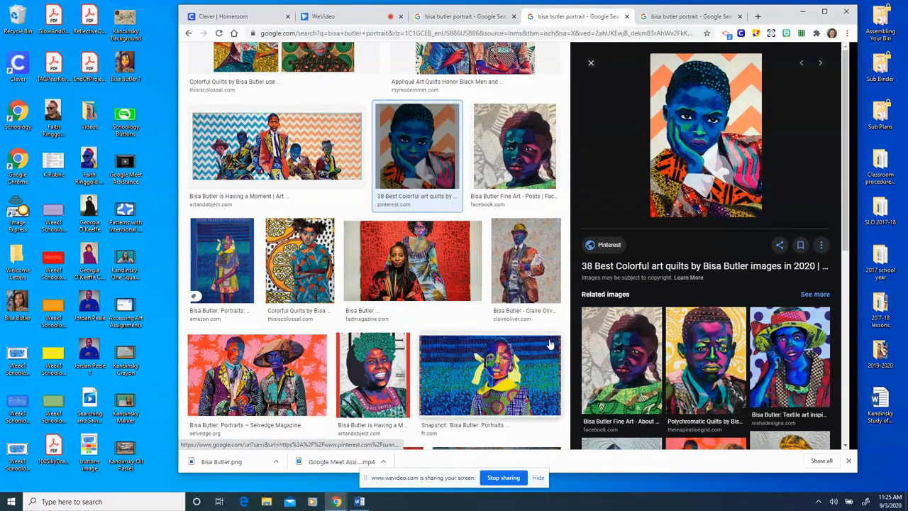
{"action": "scroll", "coordinate": [436, 250], "scroll_direction": "up", "scroll_amount": 4}
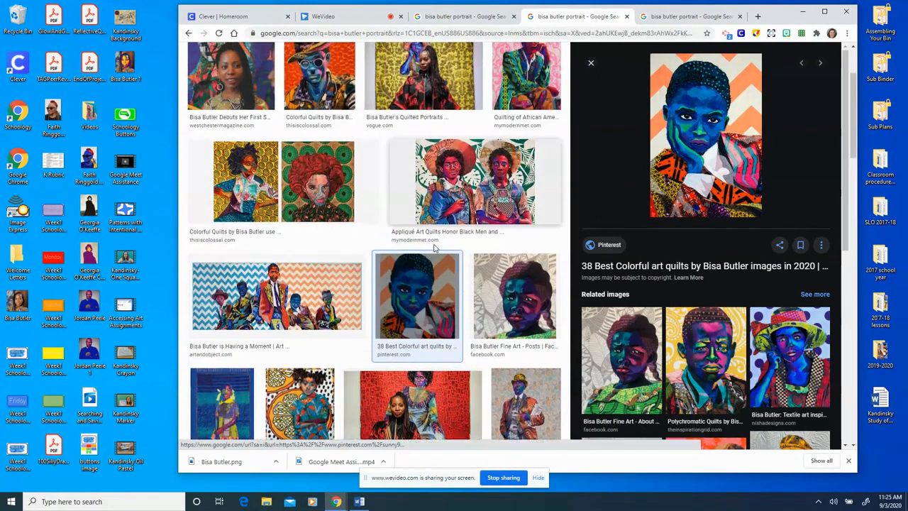
{"action": "scroll", "coordinate": [436, 248], "scroll_direction": "down", "scroll_amount": 4}
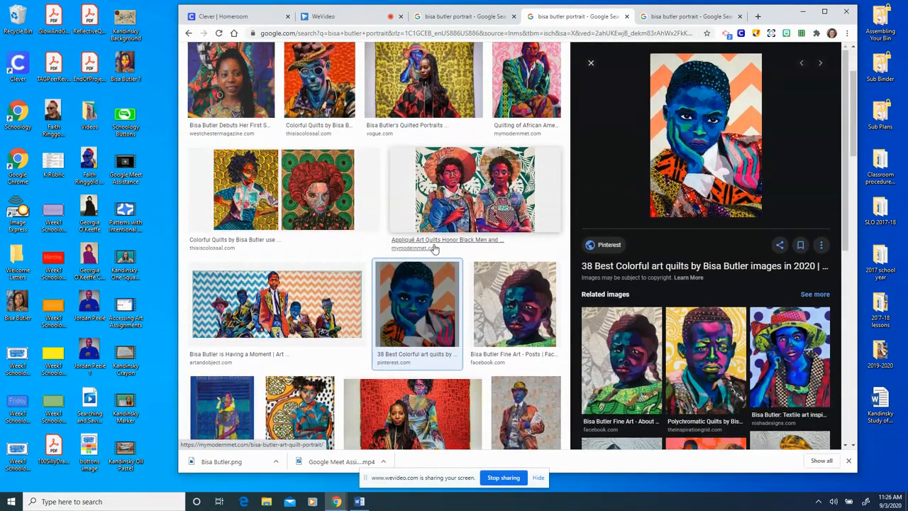
{"action": "scroll", "coordinate": [435, 249], "scroll_direction": "down", "scroll_amount": 1}
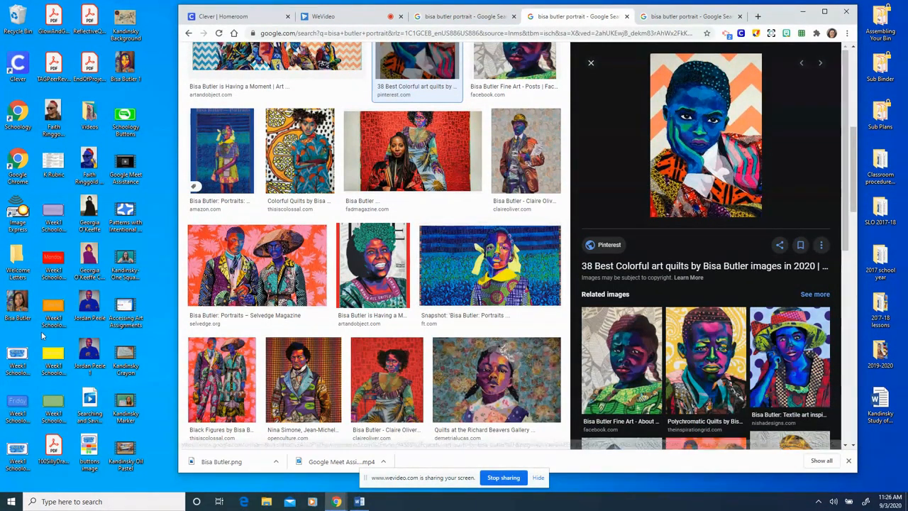
Step: Open the saved Bisa Butler photo from the desktop in Photos and send it to Paint 3D for editing
{"action": "double_click", "coordinate": [17, 305]}
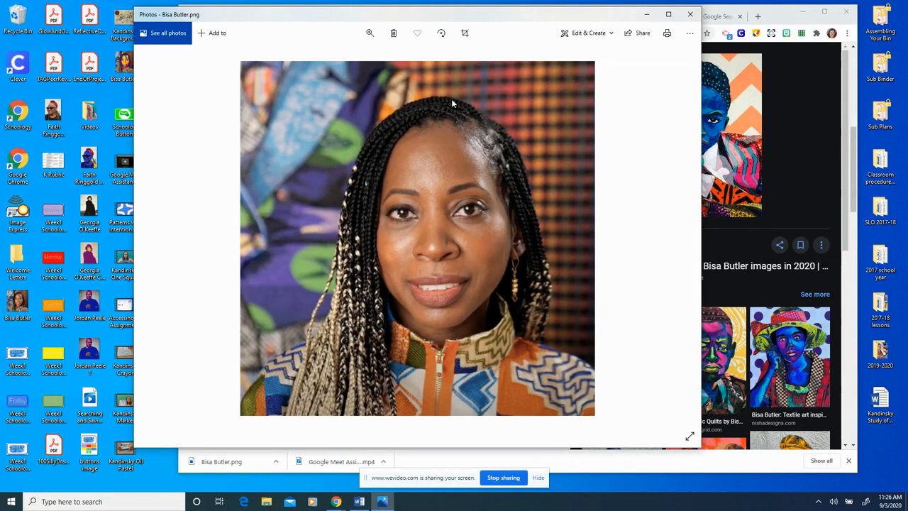
{"action": "left_click", "coordinate": [598, 36]}
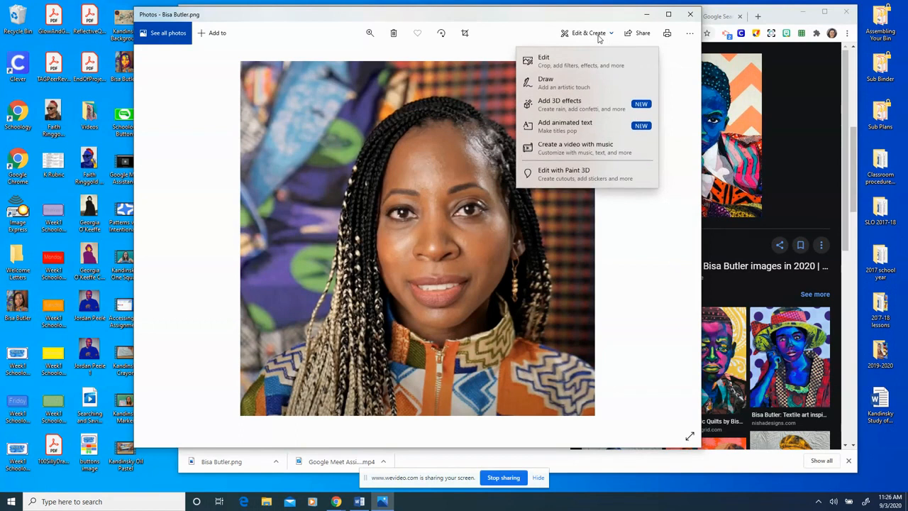
{"action": "left_click", "coordinate": [593, 176]}
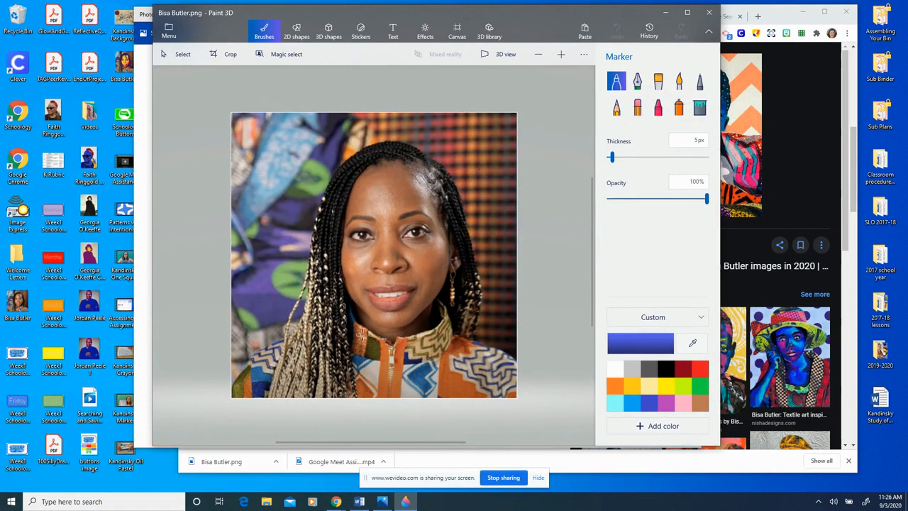
Step: Crop a narrow strip off the left edge of the portrait photo and apply the crop
{"action": "left_click", "coordinate": [229, 56]}
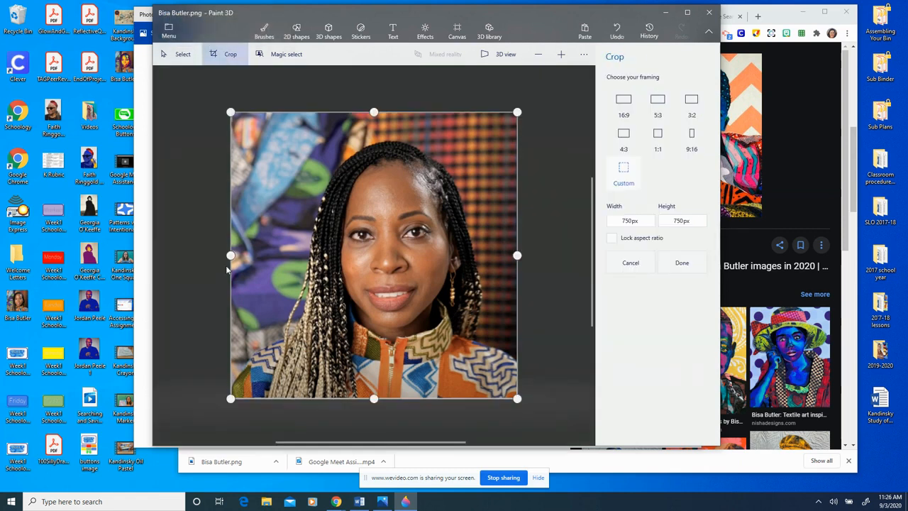
{"action": "left_click_drag", "start_coordinate": [230, 256], "coordinate": [269, 256]}
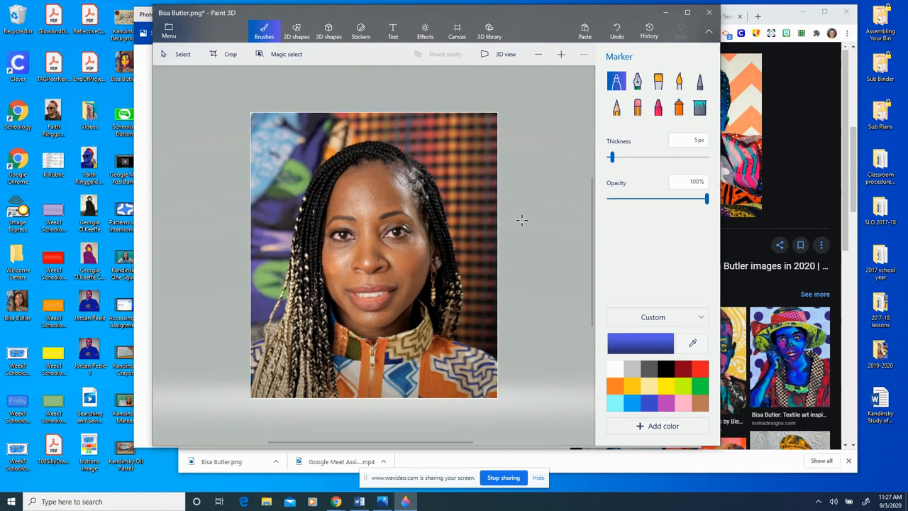
Step: Examine the cropped portrait at different magnifications, focusing on the face and braids
{"action": "scroll", "coordinate": [522, 220], "scroll_direction": "up", "scroll_amount": 1}
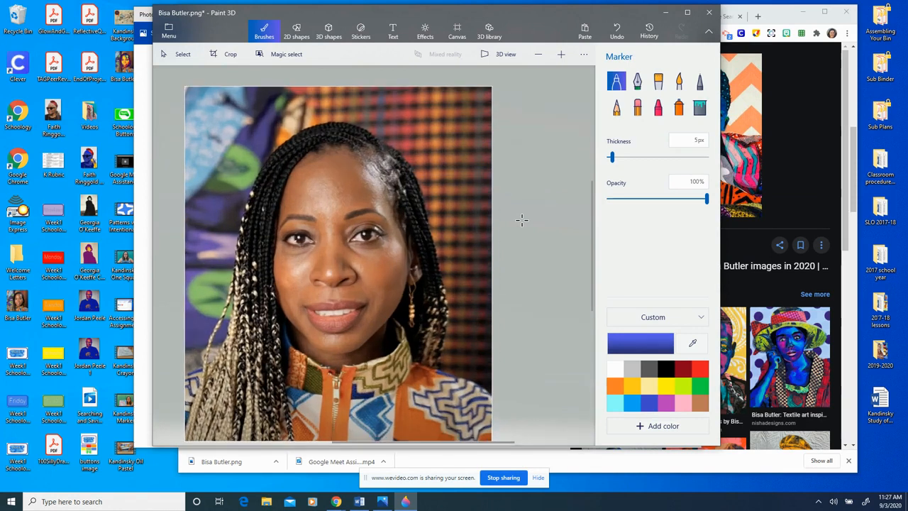
{"action": "scroll", "coordinate": [521, 220], "scroll_direction": "down", "scroll_amount": 3}
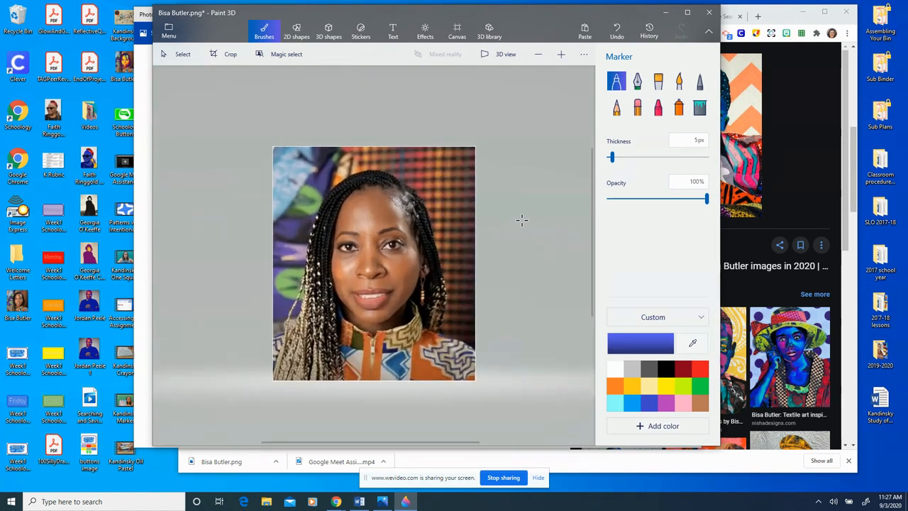
{"action": "scroll", "coordinate": [522, 220], "scroll_direction": "up", "scroll_amount": 4}
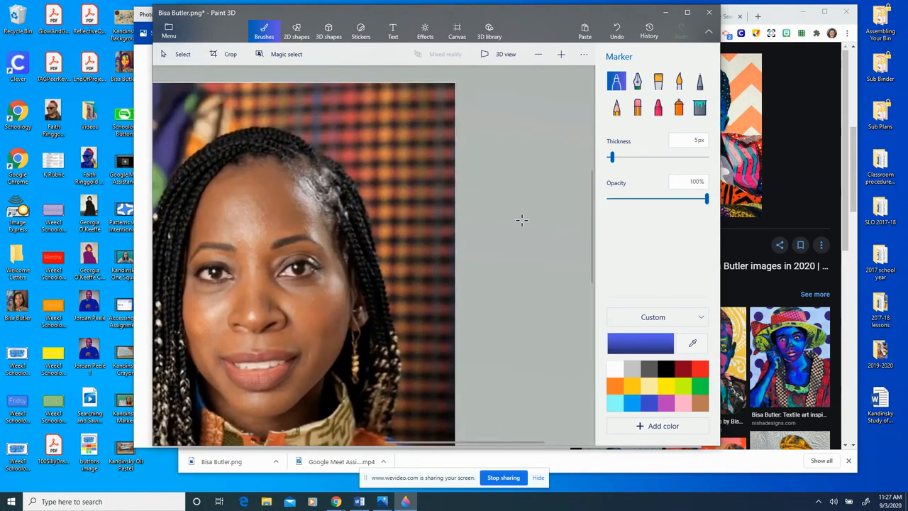
{"action": "scroll", "coordinate": [521, 220], "scroll_direction": "down", "scroll_amount": 2}
{"action": "scroll", "coordinate": [521, 220], "scroll_direction": "up", "scroll_amount": 2}
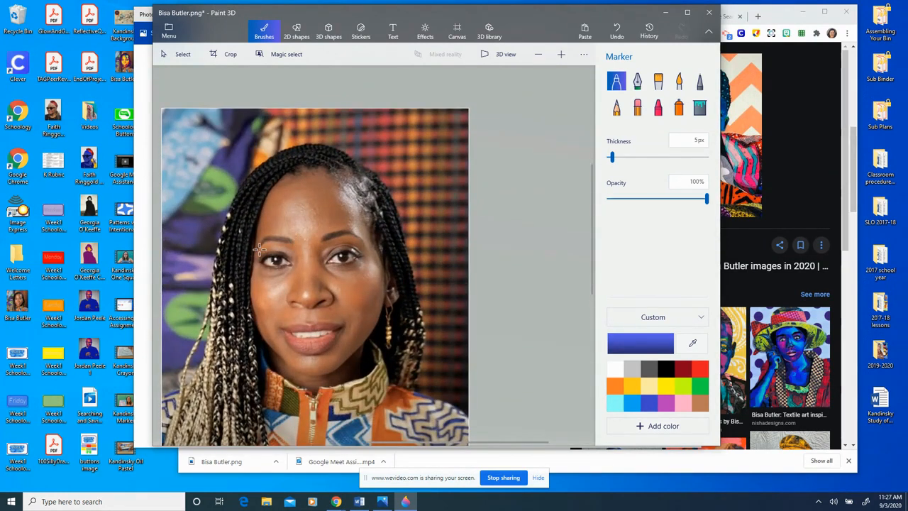
{"action": "scroll", "coordinate": [259, 248], "scroll_direction": "down", "scroll_amount": 2}
{"action": "scroll", "coordinate": [259, 248], "scroll_direction": "up", "scroll_amount": 5}
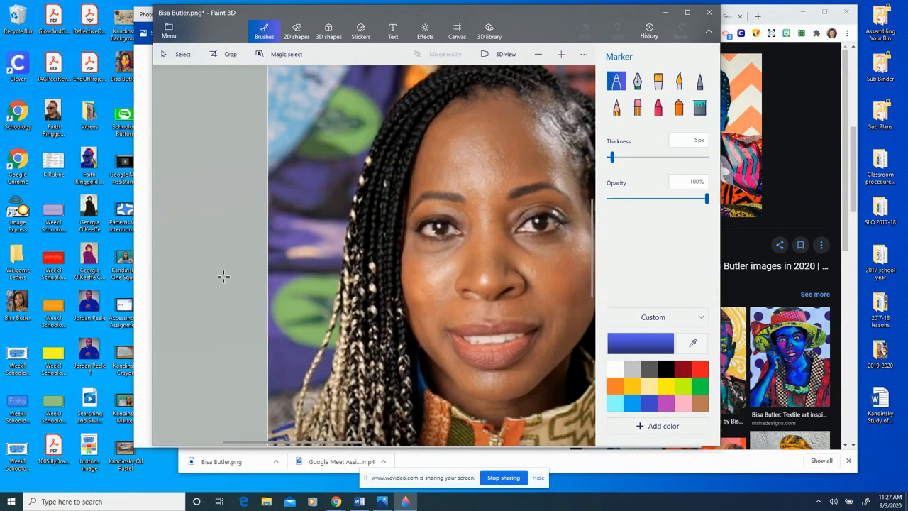
{"action": "scroll", "coordinate": [485, 257], "scroll_direction": "up", "scroll_amount": 2}
{"action": "scroll", "coordinate": [484, 257], "scroll_direction": "down", "scroll_amount": 4}
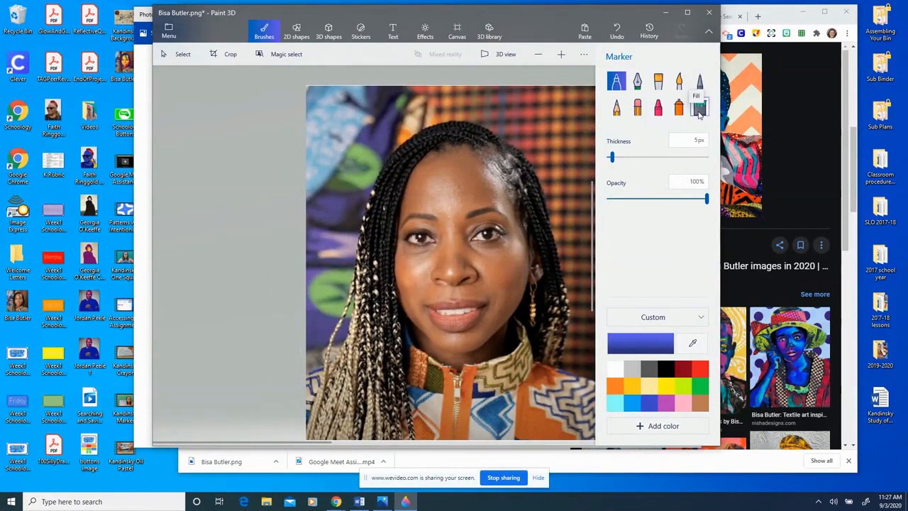
Step: Activate the Fill tool, try a blue fill on the forehead at 2% tolerance, and undo it
{"action": "left_click", "coordinate": [698, 112]}
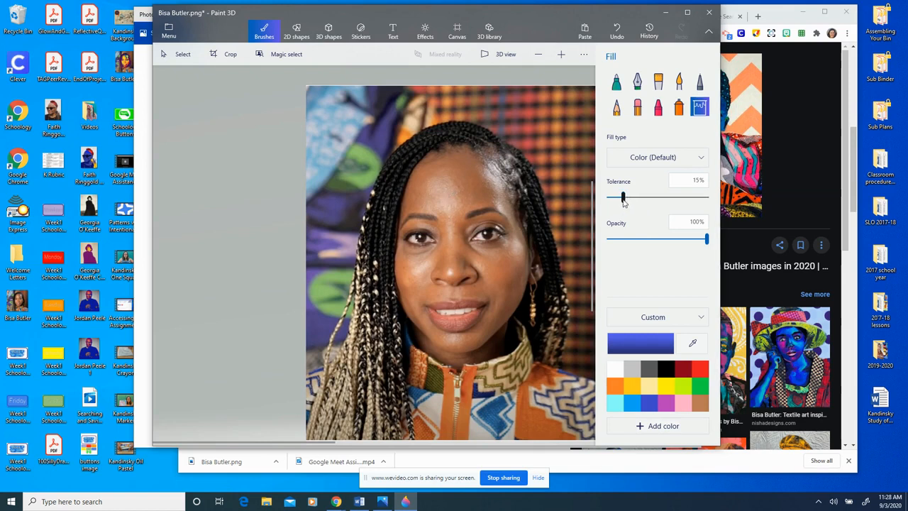
{"action": "left_click_drag", "start_coordinate": [623, 201], "coordinate": [610, 204]}
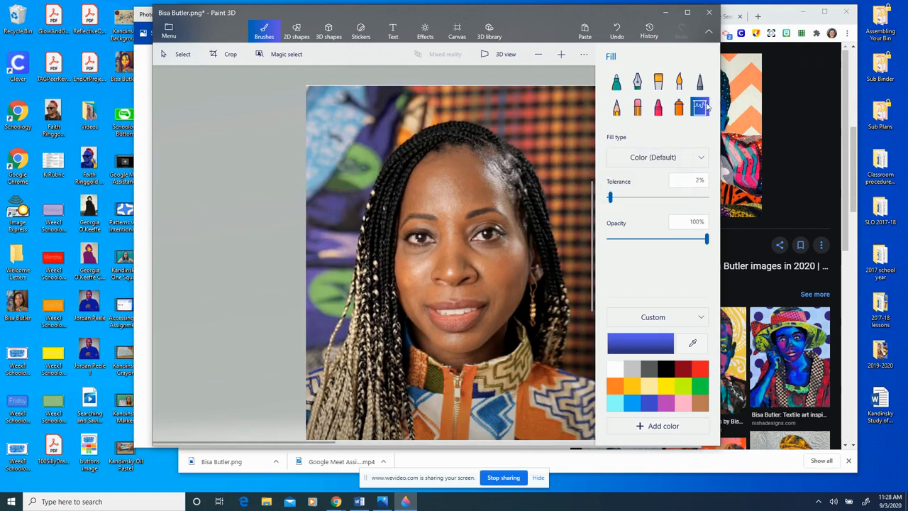
{"action": "left_click", "coordinate": [441, 191]}
{"action": "left_click", "coordinate": [617, 31]}
Step: Try blue fills on the forehead at 73% and 24% tolerance, undoing each one
{"action": "left_click_drag", "start_coordinate": [610, 198], "coordinate": [680, 202]}
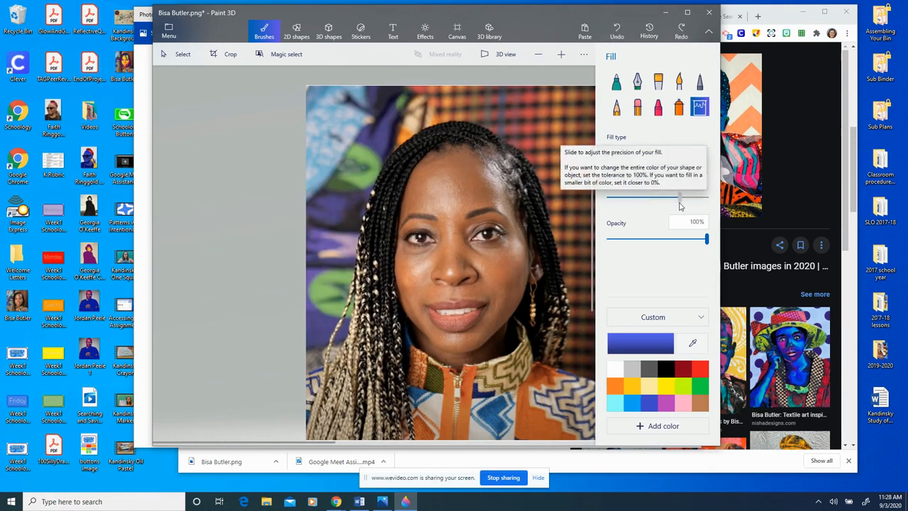
{"action": "left_click", "coordinate": [446, 197]}
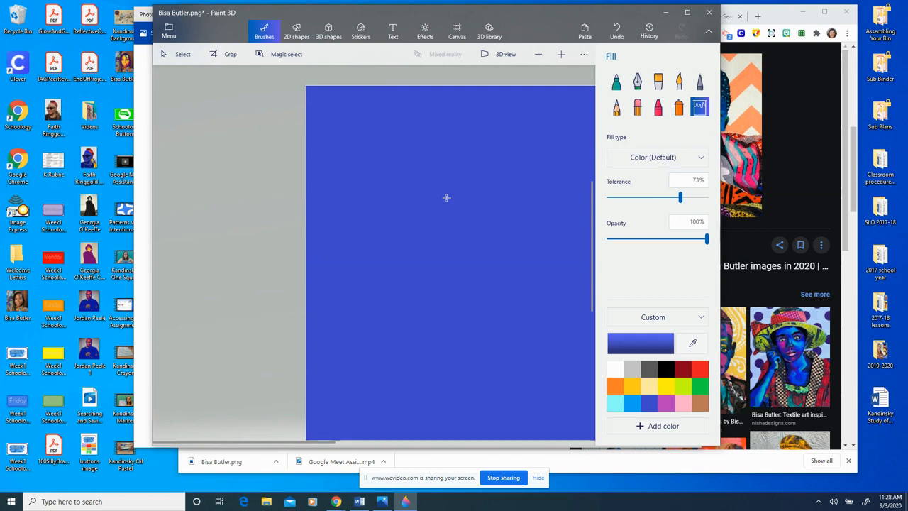
{"action": "left_click", "coordinate": [617, 30]}
{"action": "left_click_drag", "start_coordinate": [680, 197], "coordinate": [632, 203]}
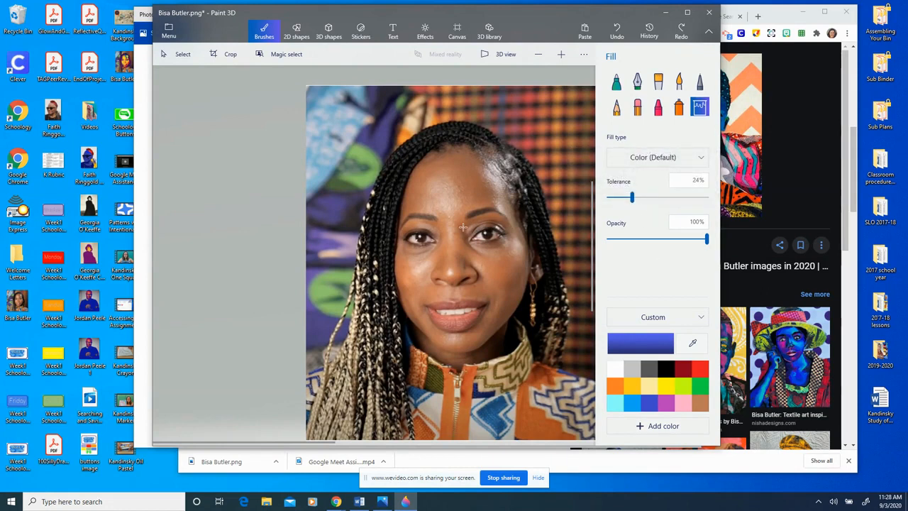
{"action": "left_click", "coordinate": [449, 199]}
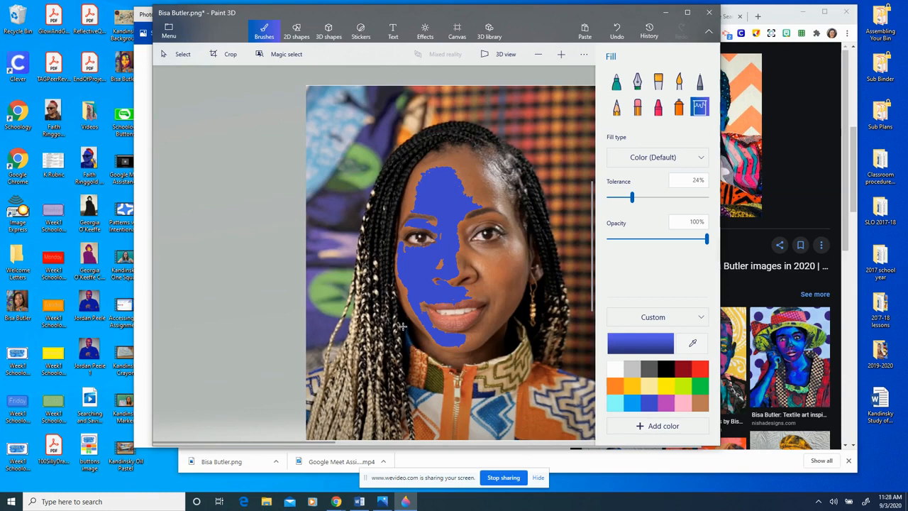
{"action": "left_click", "coordinate": [618, 31]}
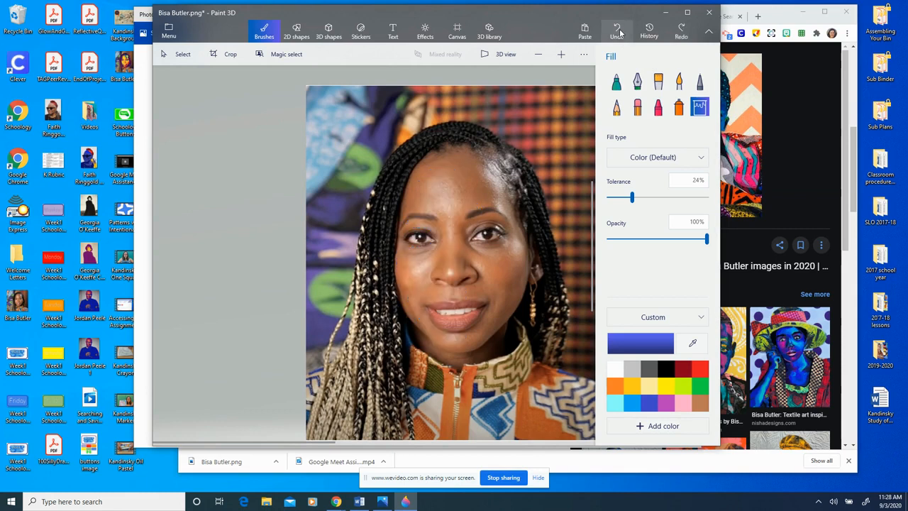
Step: Set the fill tolerance to 10%
{"action": "left_click", "coordinate": [621, 198]}
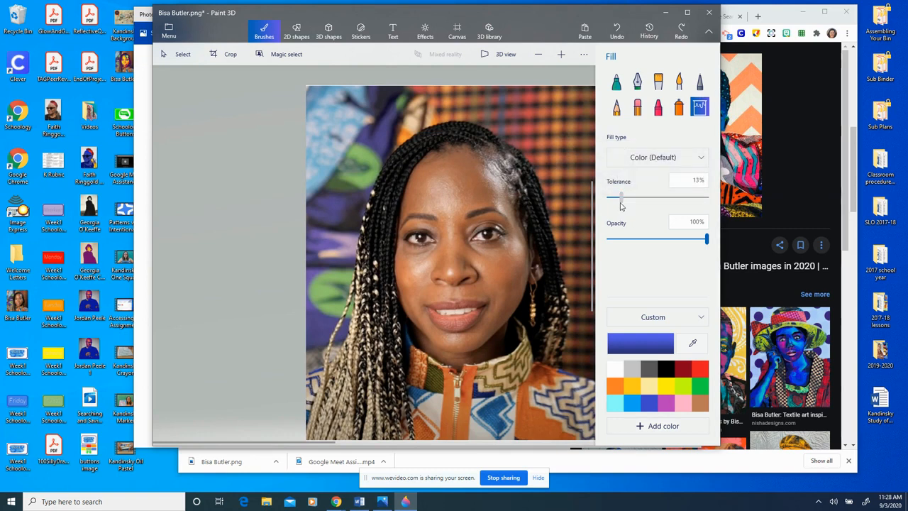
{"action": "left_click_drag", "start_coordinate": [621, 202], "coordinate": [618, 203]}
Step: Switch to Chrome to view the TIME cover and Financial Times quilt portraits as color references, and return to Paint 3D
{"action": "left_click", "coordinate": [816, 133]}
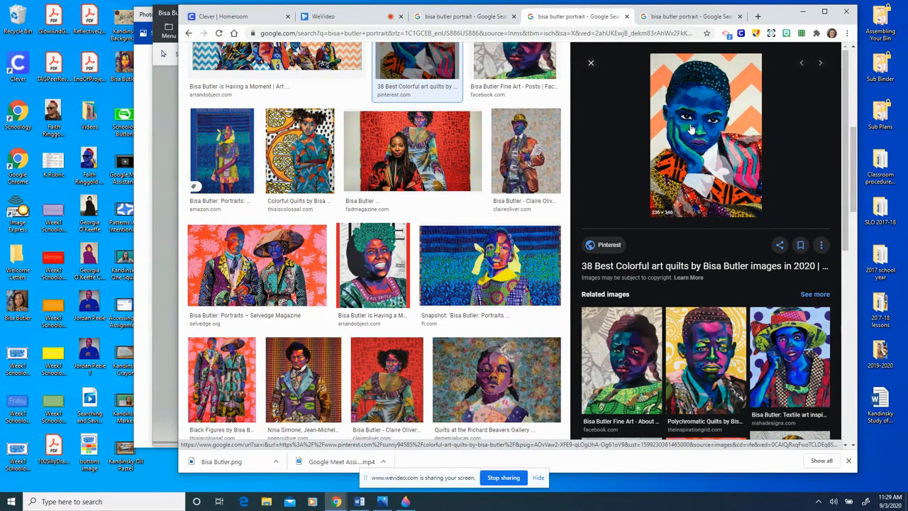
{"action": "left_click", "coordinate": [355, 269]}
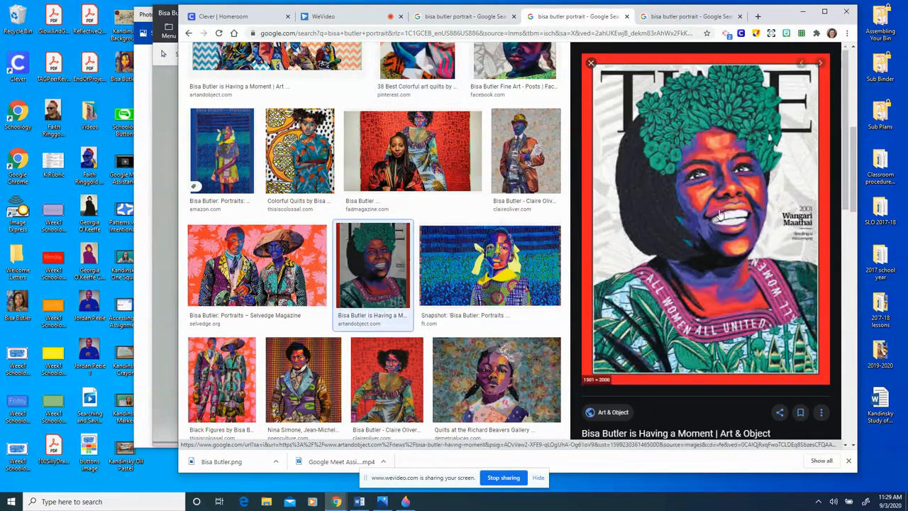
{"action": "left_click", "coordinate": [527, 287]}
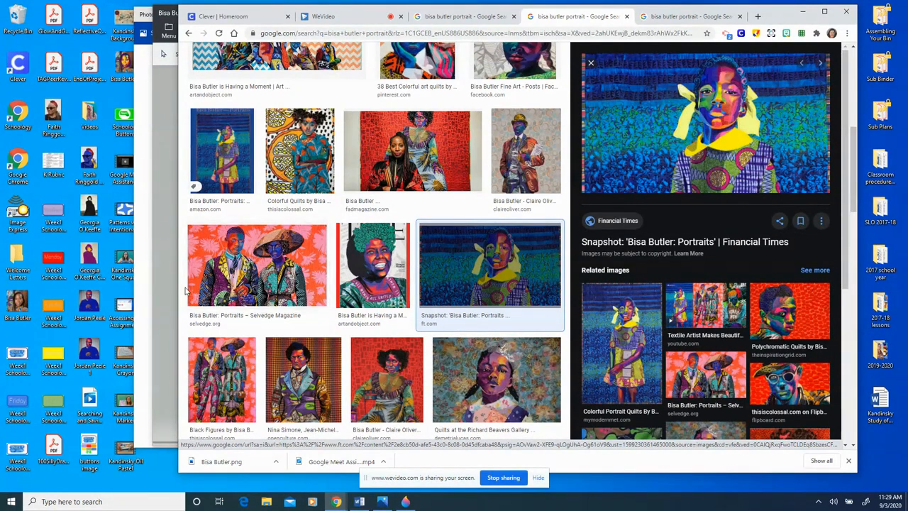
{"action": "left_click", "coordinate": [163, 254]}
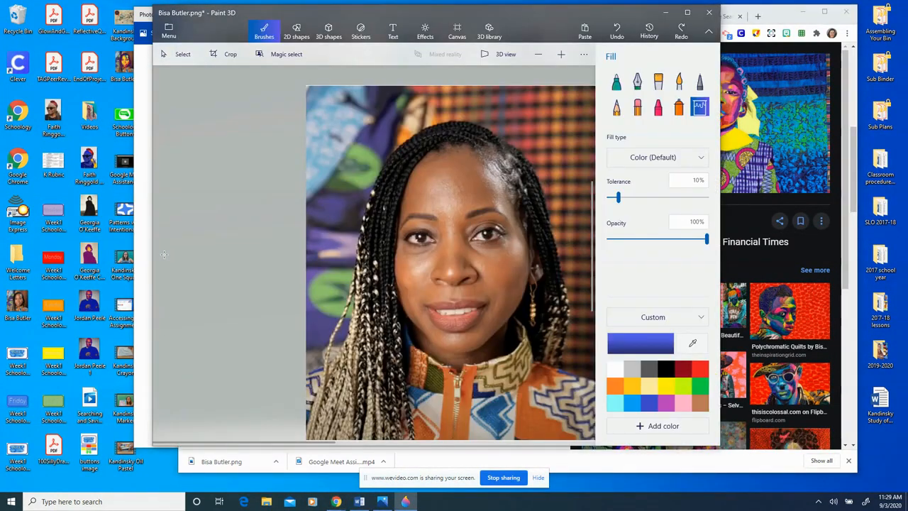
Step: Choose yellow as the fill color and adjust it to a slightly different bright shade in the color editor
{"action": "left_click", "coordinate": [665, 386]}
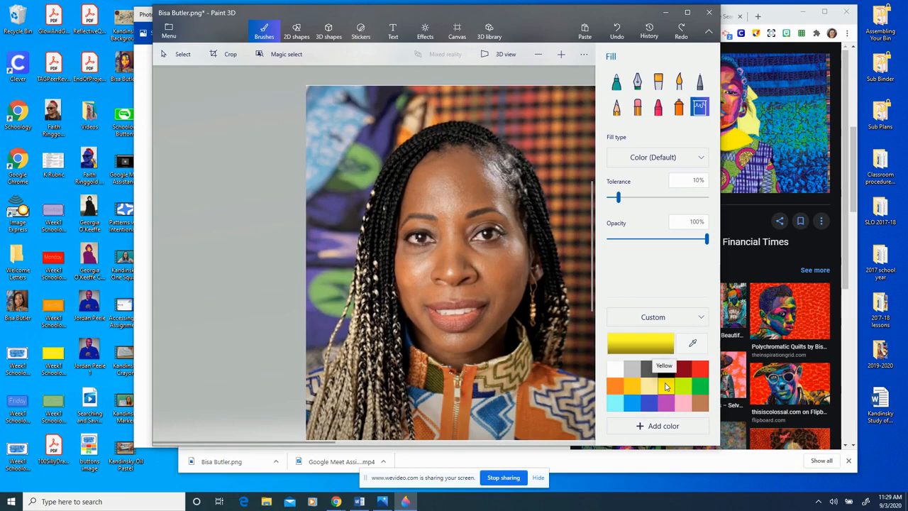
{"action": "left_click", "coordinate": [668, 343]}
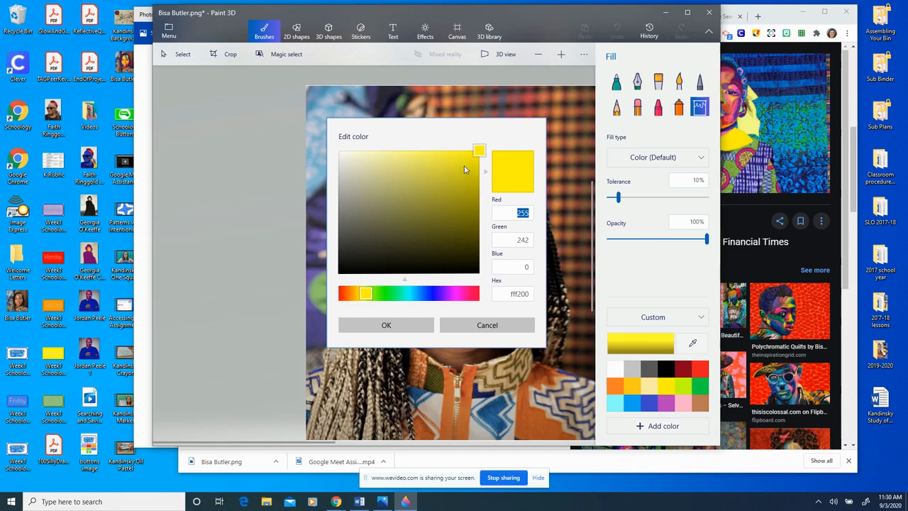
{"action": "left_click", "coordinate": [389, 161]}
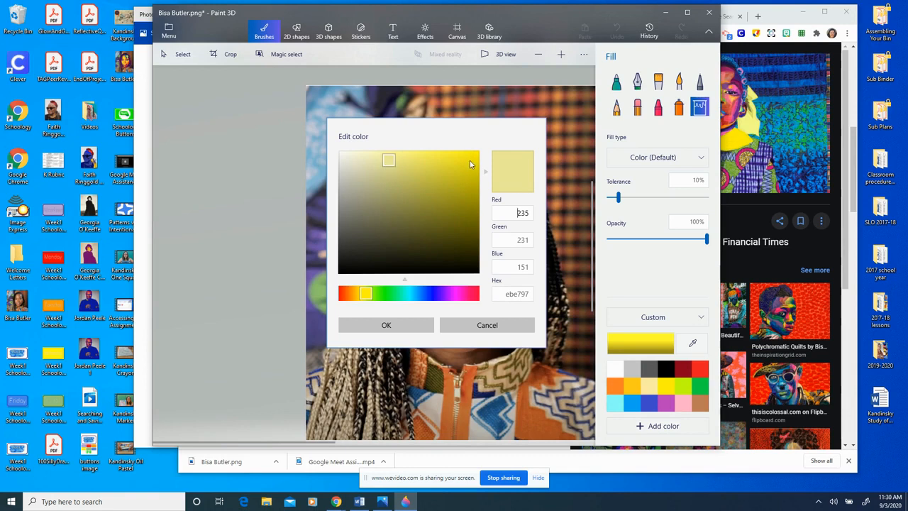
{"action": "left_click", "coordinate": [465, 211]}
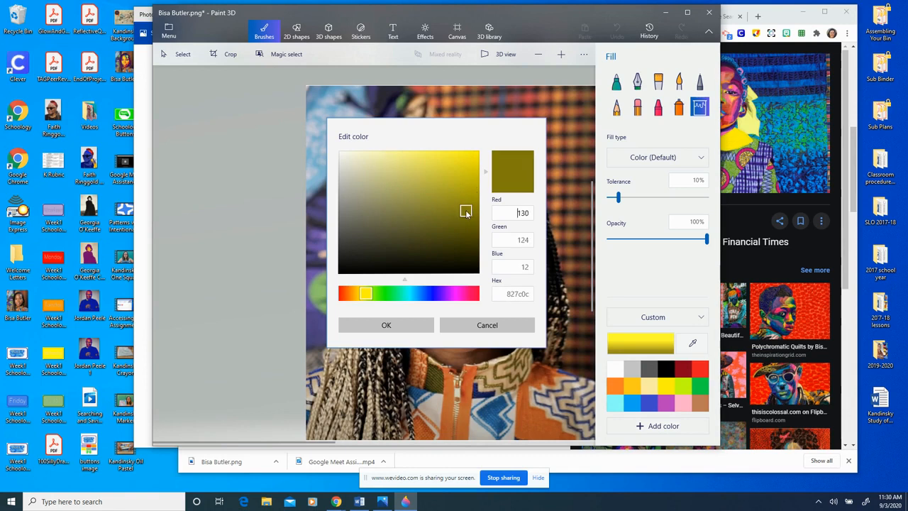
{"action": "left_click", "coordinate": [476, 156]}
{"action": "left_click", "coordinate": [409, 325]}
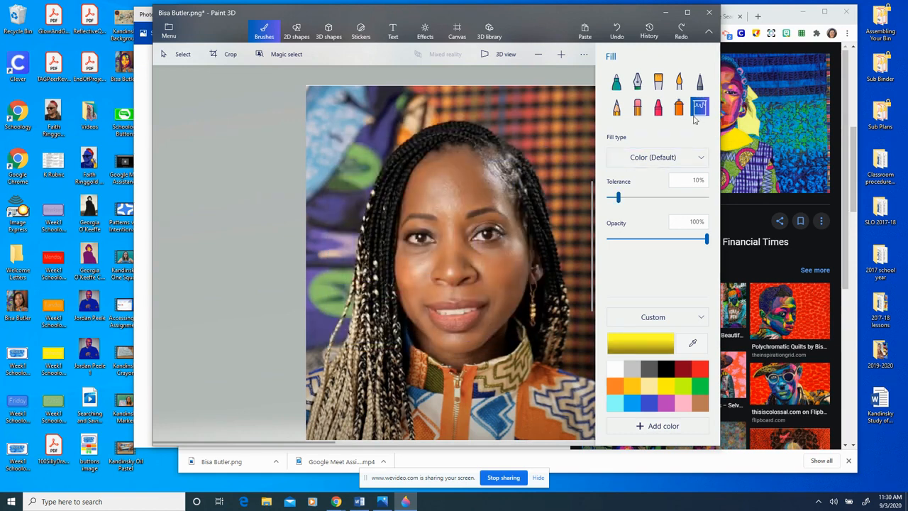
Step: Fill the brightest highlights on the forehead, cheeks, nose and chin with yellow
{"action": "left_click", "coordinate": [449, 207]}
{"action": "left_click", "coordinate": [493, 253]}
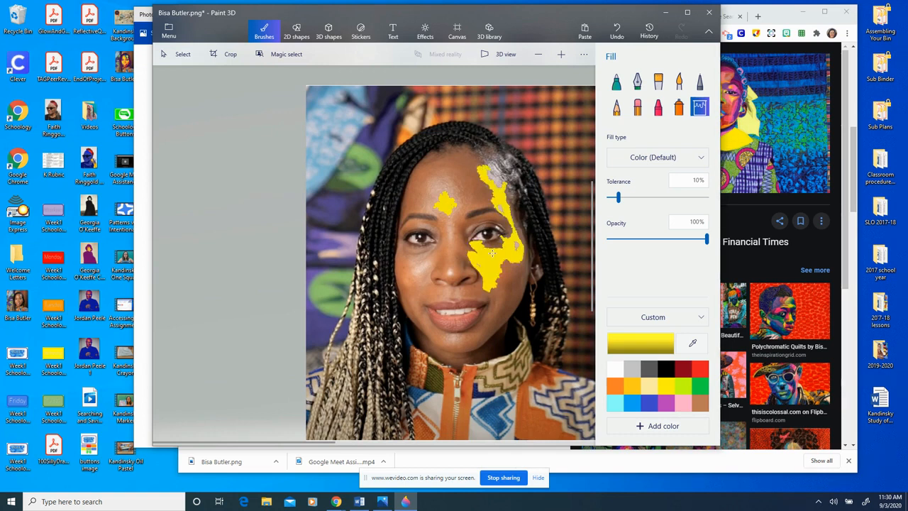
{"action": "left_click", "coordinate": [419, 269]}
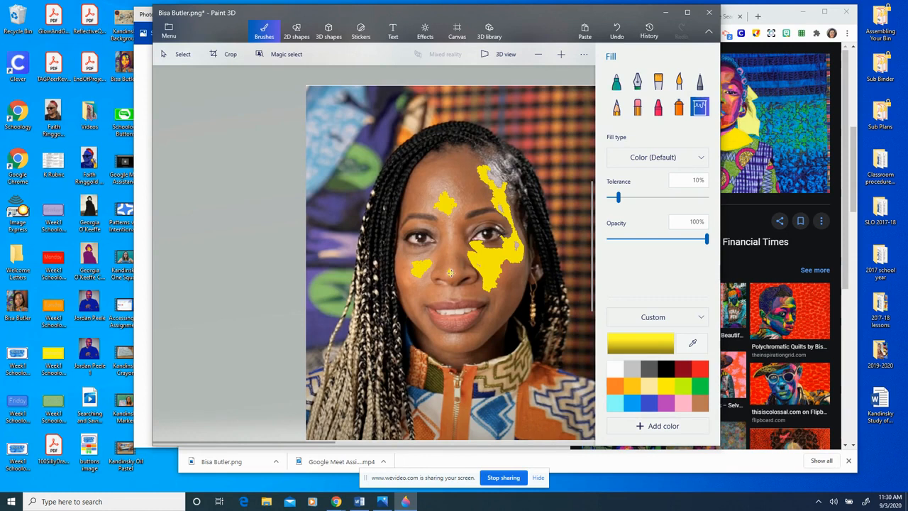
{"action": "left_click", "coordinate": [455, 339]}
Step: Set the fill color to gold (ffca18), try filling the forehead around the yellow highlight, and undo that fill
{"action": "left_click", "coordinate": [628, 389]}
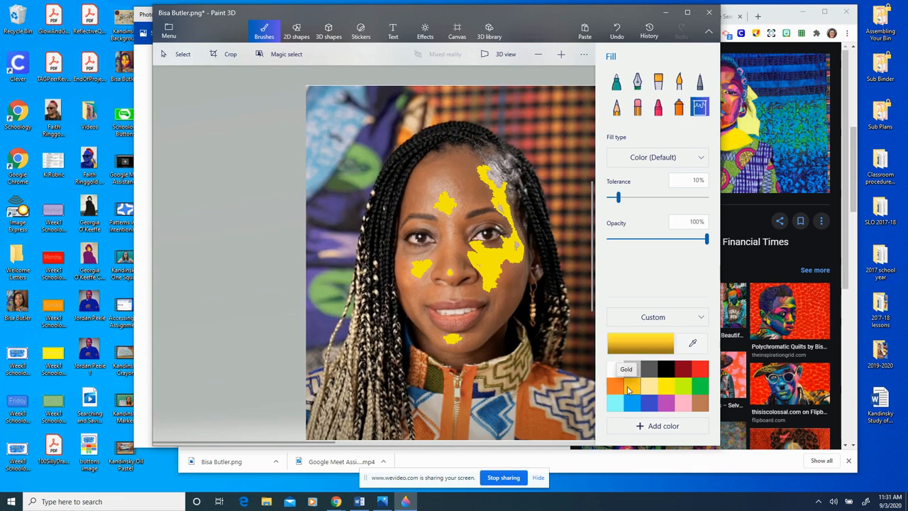
{"action": "left_click", "coordinate": [667, 346]}
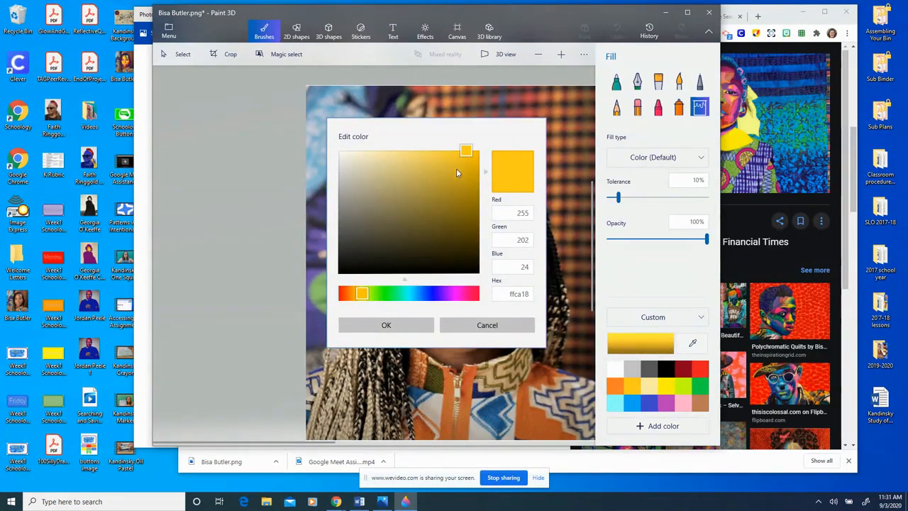
{"action": "left_click", "coordinate": [406, 331]}
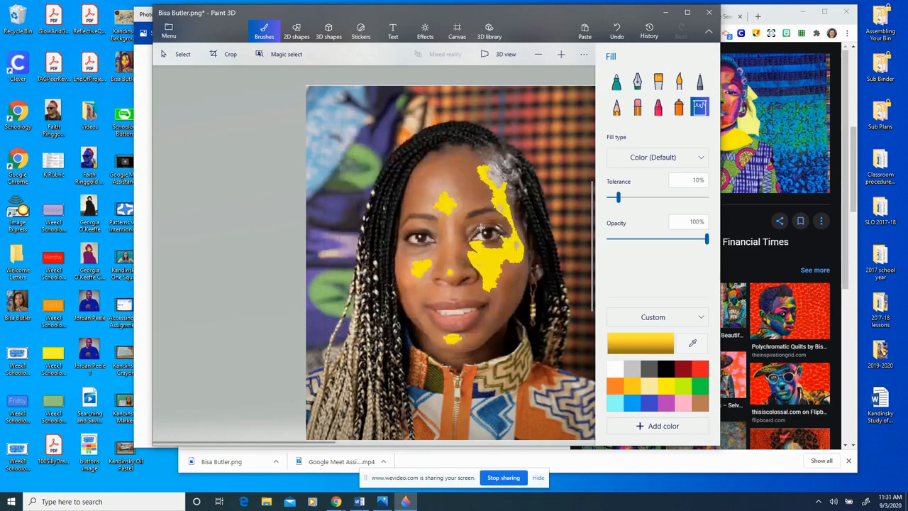
{"action": "left_click", "coordinate": [452, 193]}
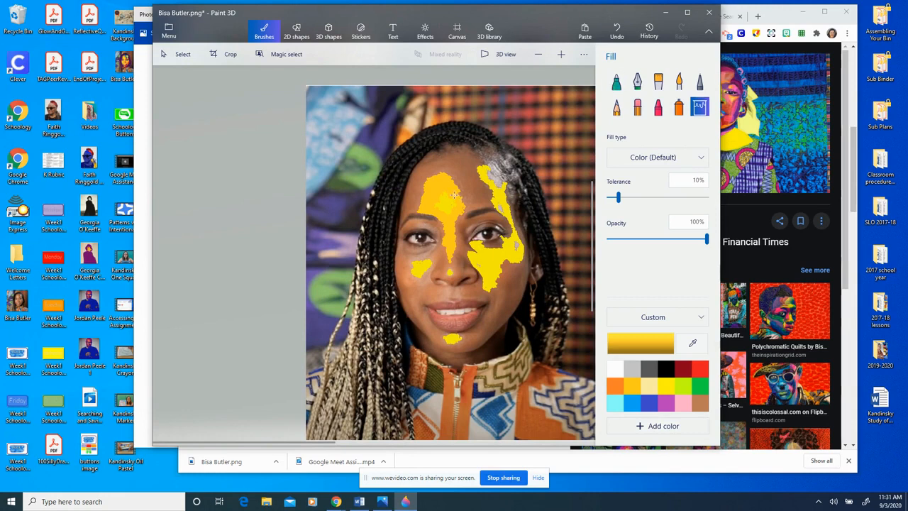
{"action": "left_click", "coordinate": [618, 33]}
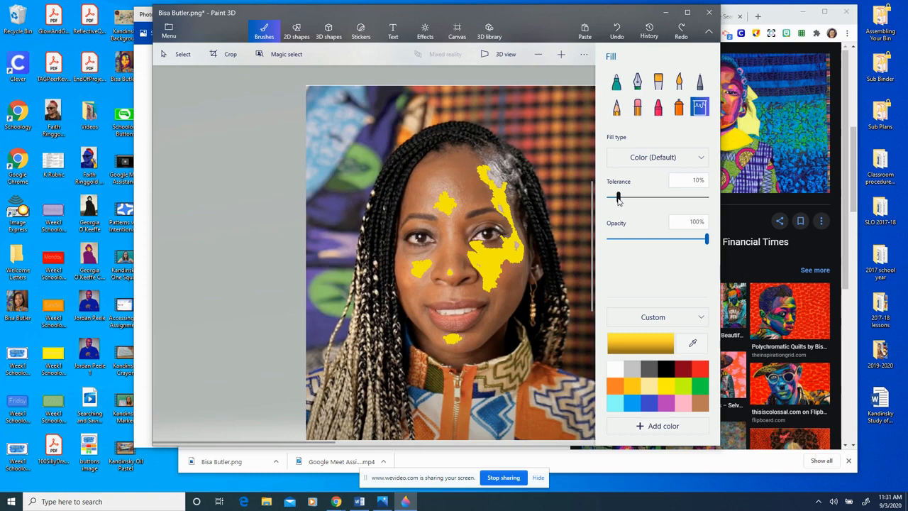
Step: Reduce the fill tolerance to 6% and fill the forehead around the yellow highlight and both upper eyelid areas with gold
{"action": "left_click_drag", "start_coordinate": [617, 200], "coordinate": [614, 201]}
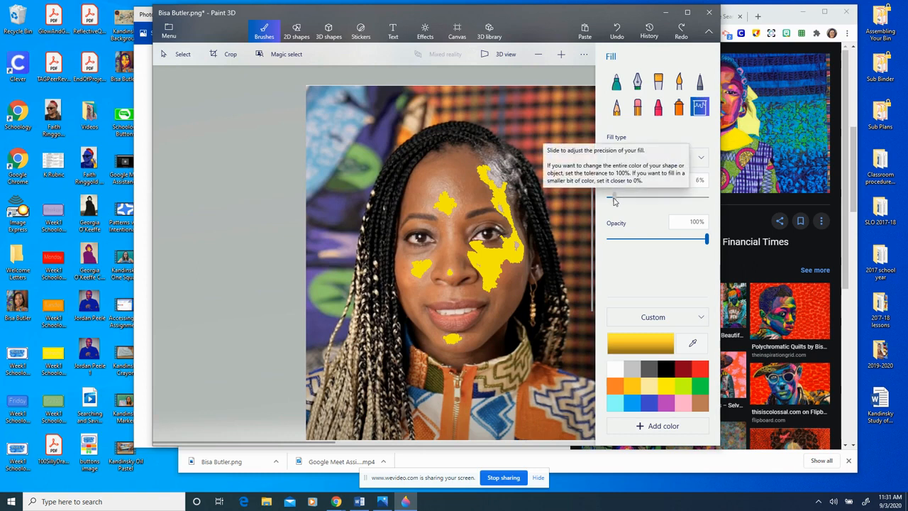
{"action": "left_click", "coordinate": [442, 188]}
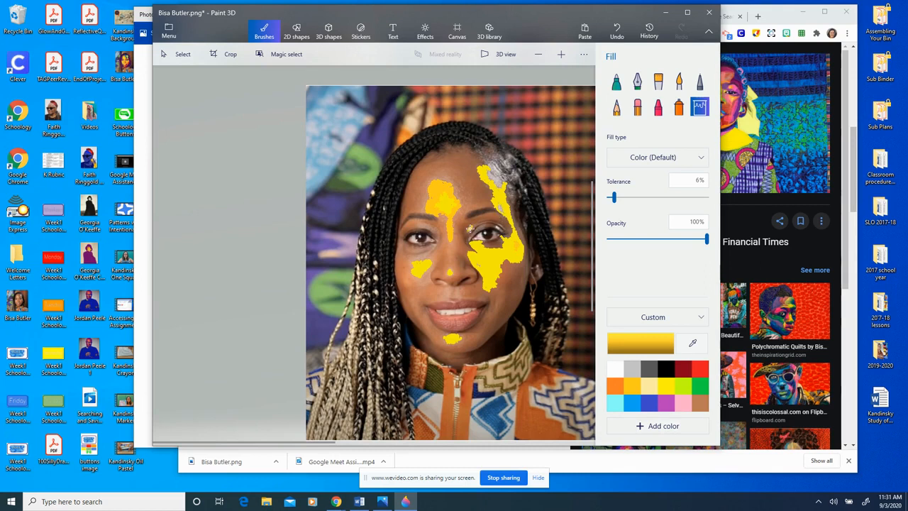
{"action": "left_click", "coordinate": [476, 225]}
{"action": "left_click", "coordinate": [425, 227]}
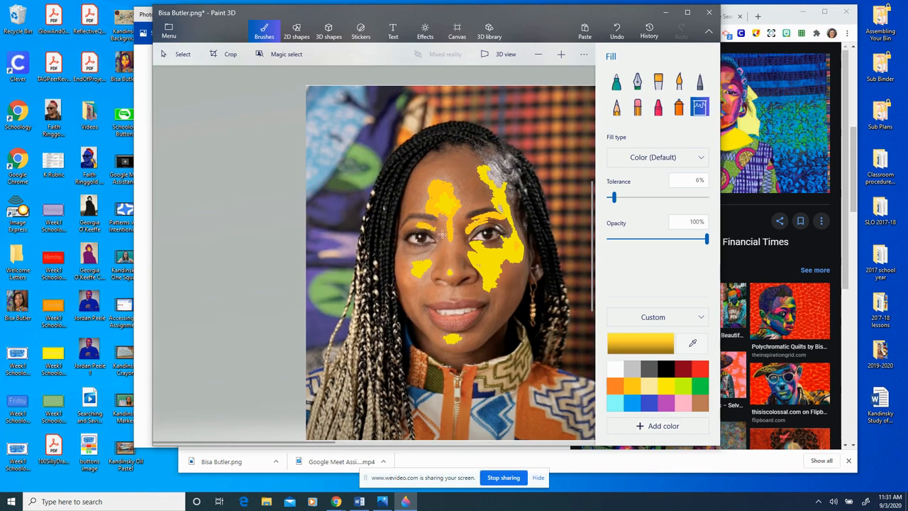
Step: Fill the inner corner beneath the left-hand eye and the cheek area below it with gold
{"action": "left_click", "coordinate": [437, 235]}
{"action": "left_click", "coordinate": [426, 252]}
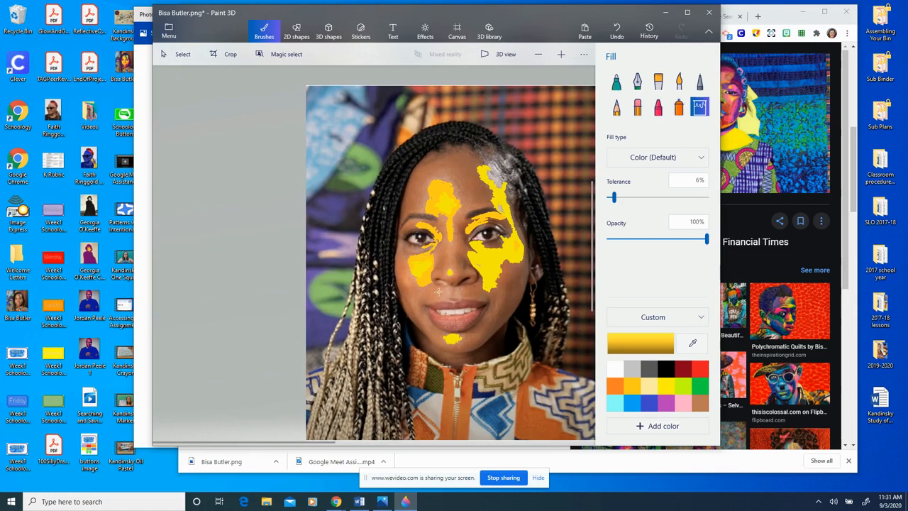
{"action": "left_click", "coordinate": [465, 338]}
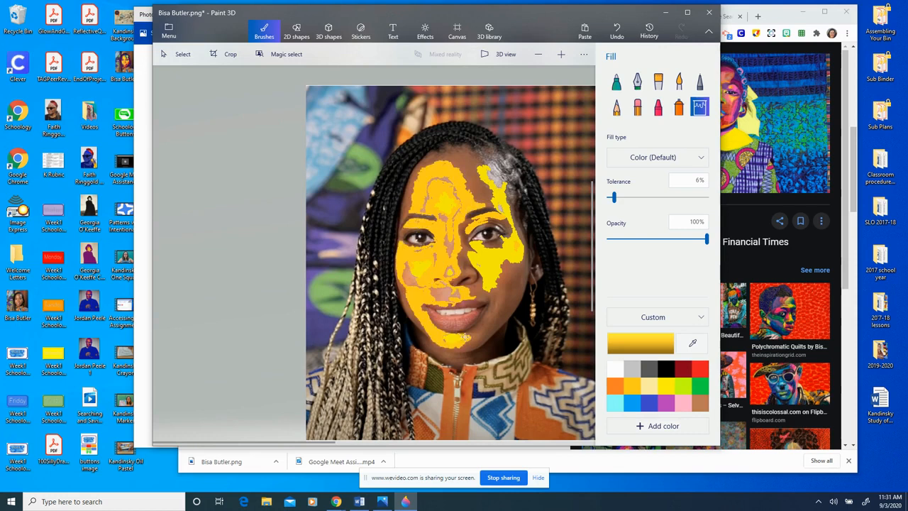
{"action": "left_click", "coordinate": [617, 32]}
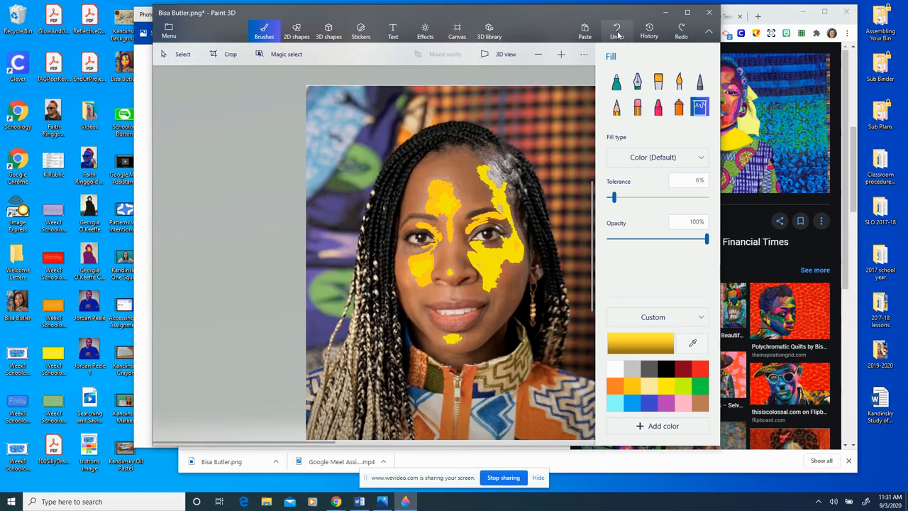
{"action": "left_click", "coordinate": [452, 346]}
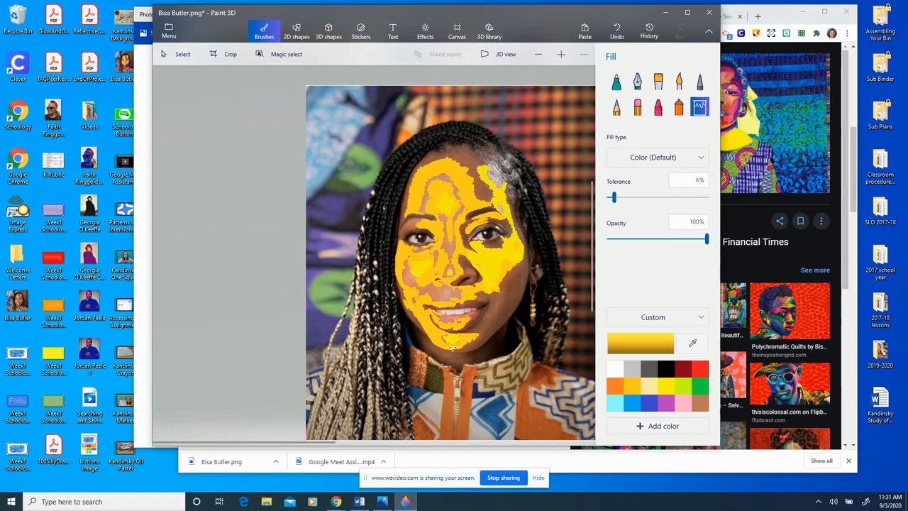
{"action": "left_click", "coordinate": [617, 31]}
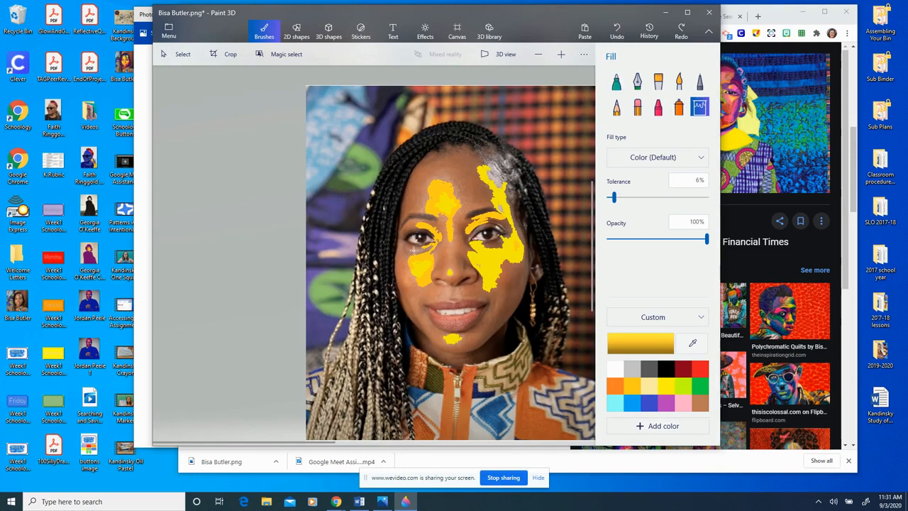
Step: Fill the outer area under the left-hand eye with gold, try filling the nose bridge, and undo that last fill
{"action": "left_click", "coordinate": [415, 250]}
{"action": "left_click", "coordinate": [460, 246]}
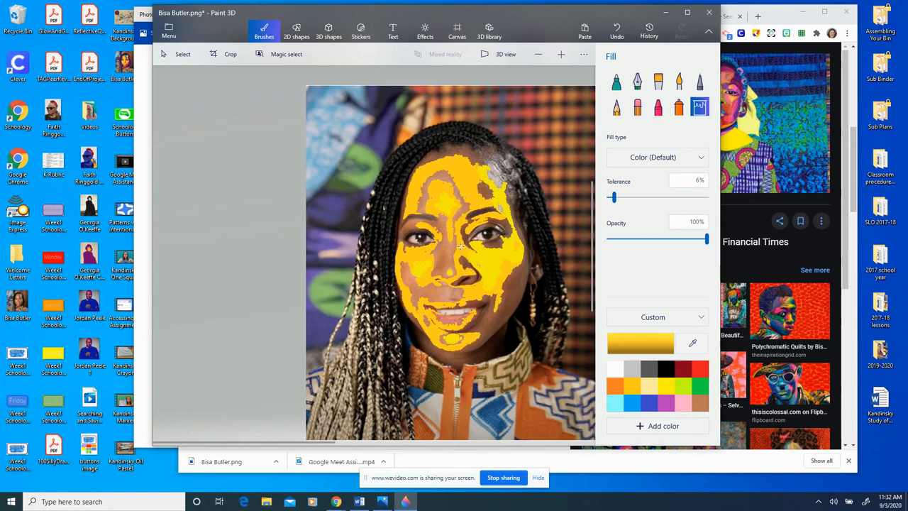
{"action": "left_click", "coordinate": [615, 34]}
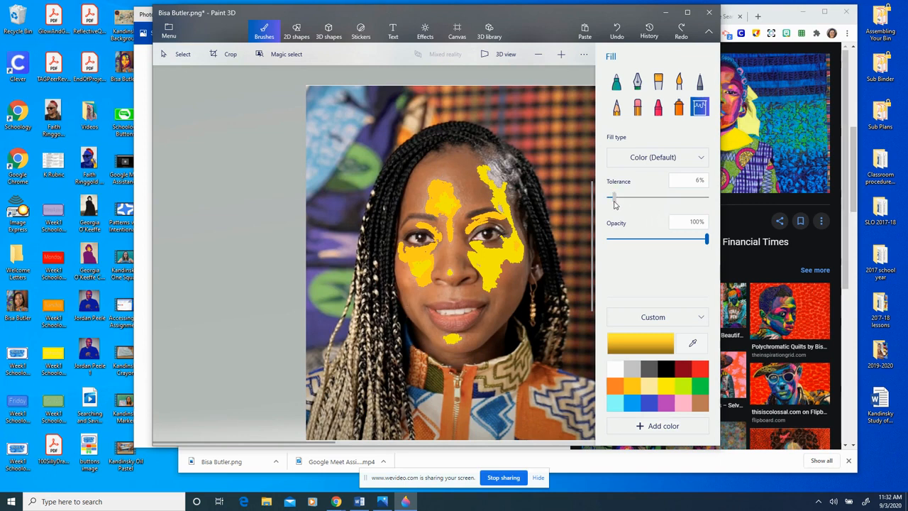
Step: Reduce the fill tolerance to 3% and fill the upper lip area, lower left-hand cheek, nose tip and mouth highlights with gold
{"action": "left_click_drag", "start_coordinate": [614, 204], "coordinate": [613, 203]}
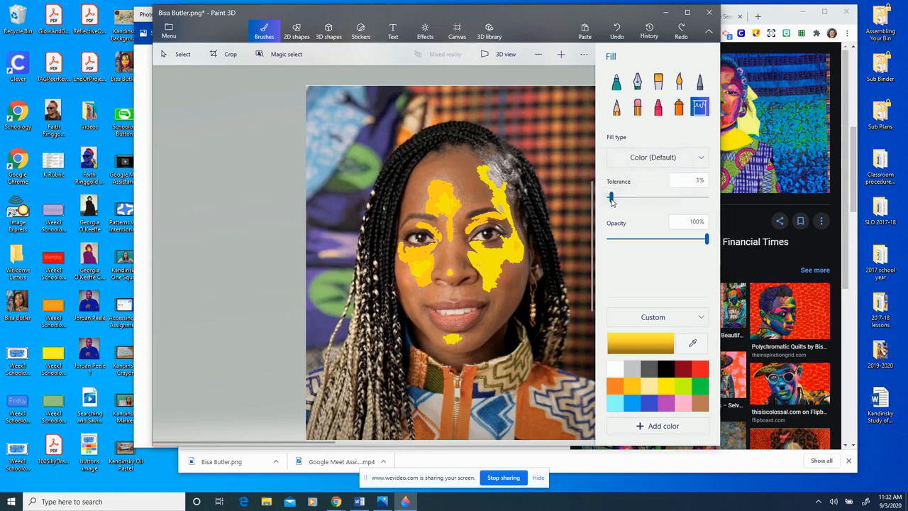
{"action": "left_click", "coordinate": [457, 292]}
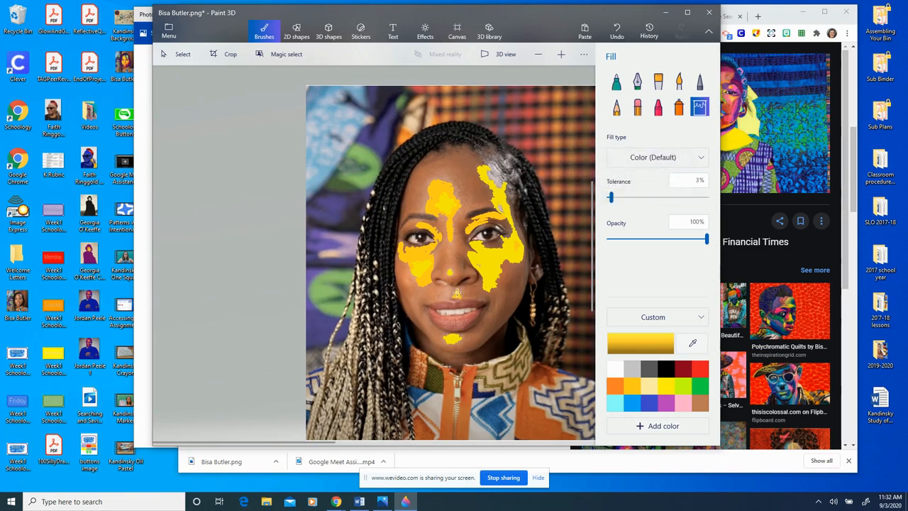
{"action": "left_click", "coordinate": [449, 291]}
{"action": "left_click", "coordinate": [460, 290]}
{"action": "left_click", "coordinate": [415, 303]}
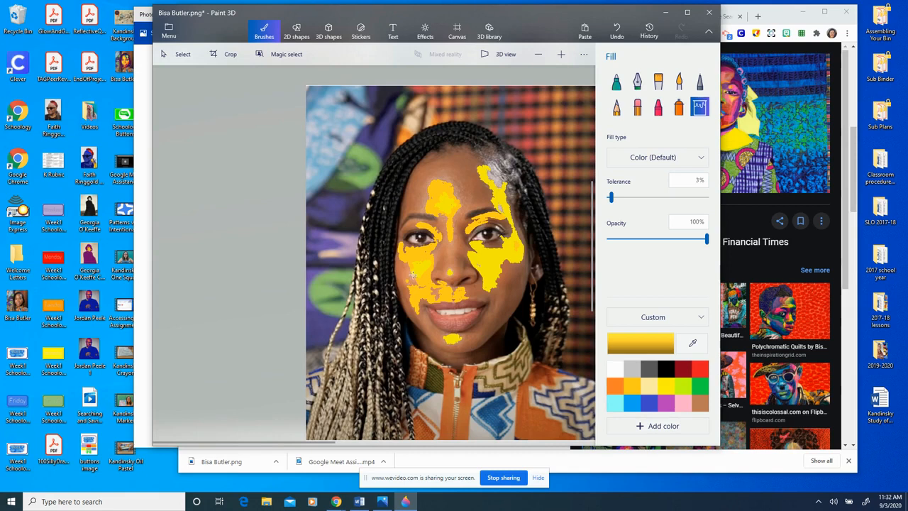
{"action": "left_click", "coordinate": [450, 272]}
{"action": "left_click", "coordinate": [434, 292]}
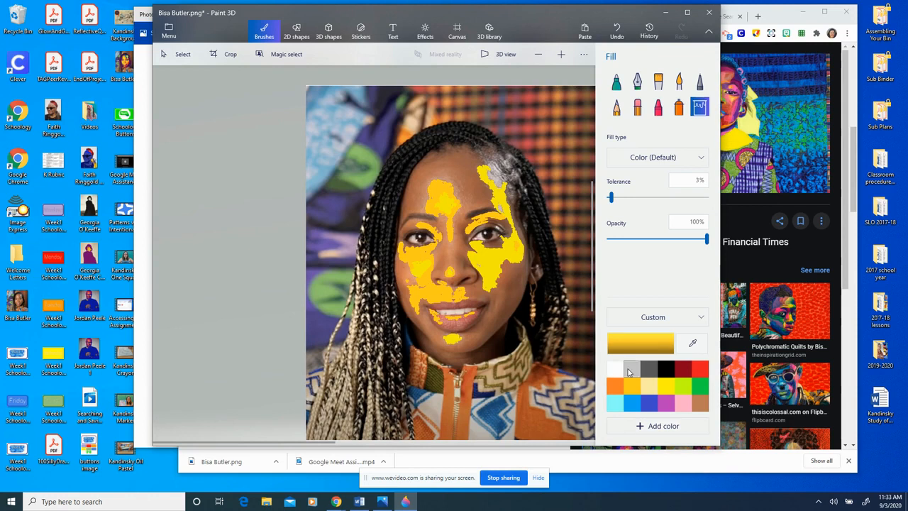
Step: Set the fill color to dark red (b10e14) and fill the shadows below the right-hand cheek highlight and along that side of the nose
{"action": "left_click", "coordinate": [698, 370]}
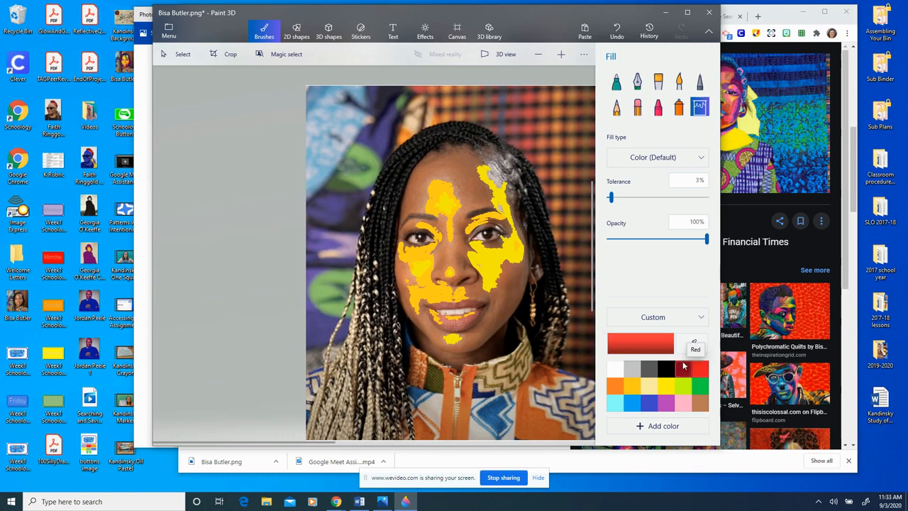
{"action": "left_click", "coordinate": [662, 346]}
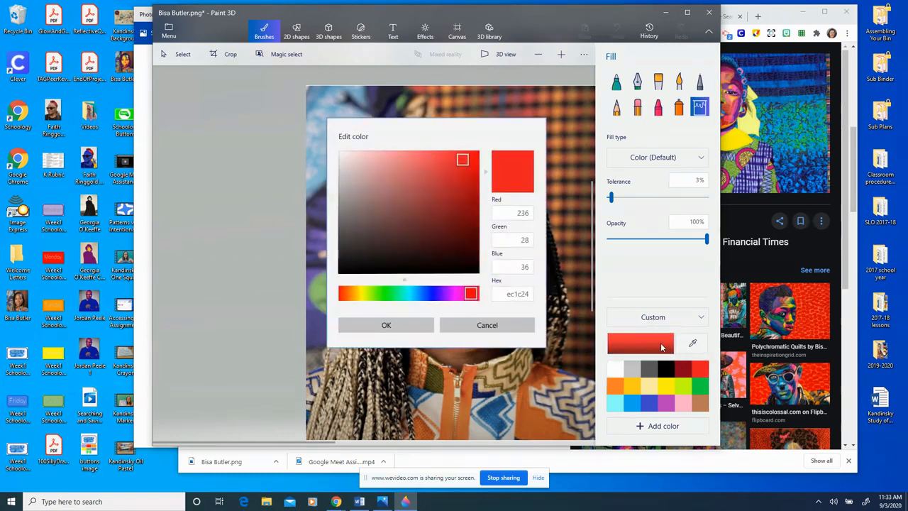
{"action": "left_click", "coordinate": [468, 189]}
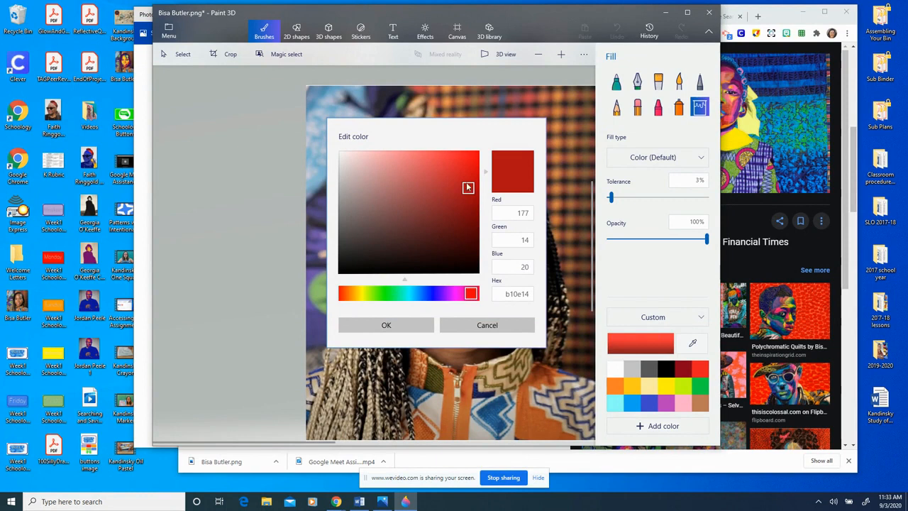
{"action": "left_click", "coordinate": [384, 326]}
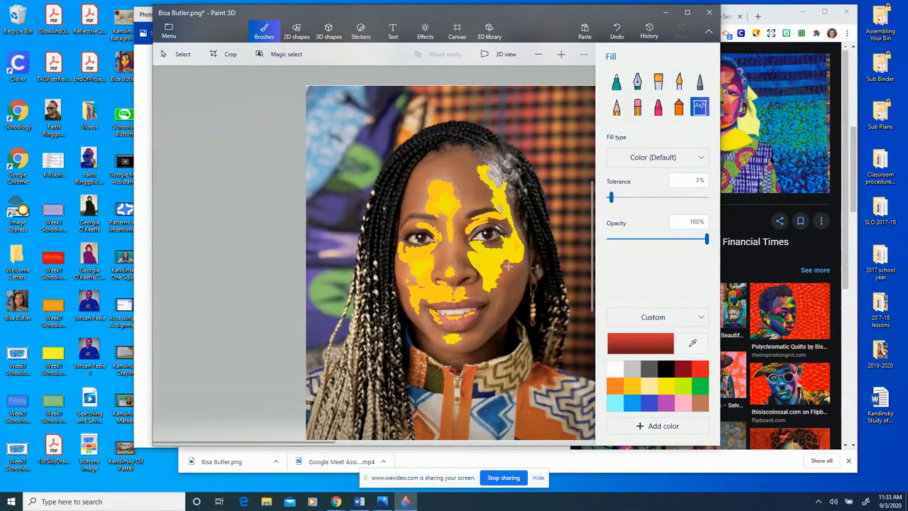
{"action": "left_click", "coordinate": [501, 271]}
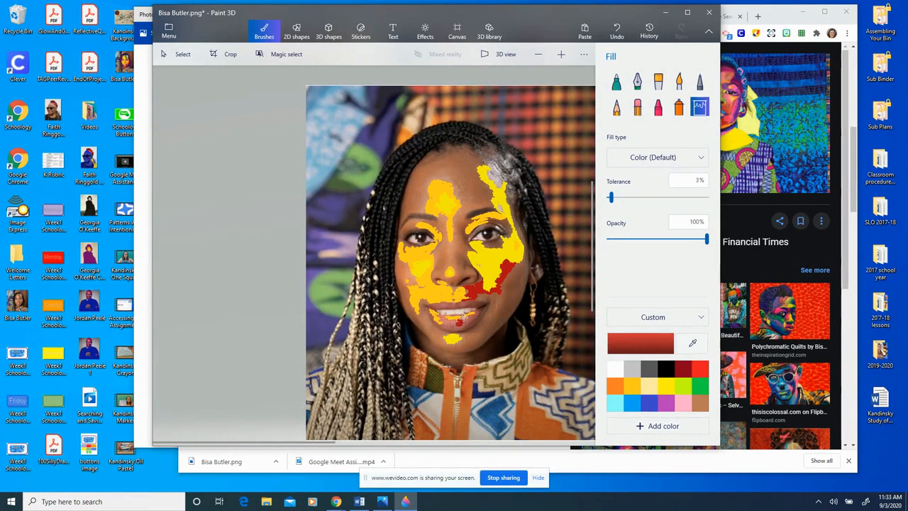
{"action": "left_click", "coordinate": [464, 248]}
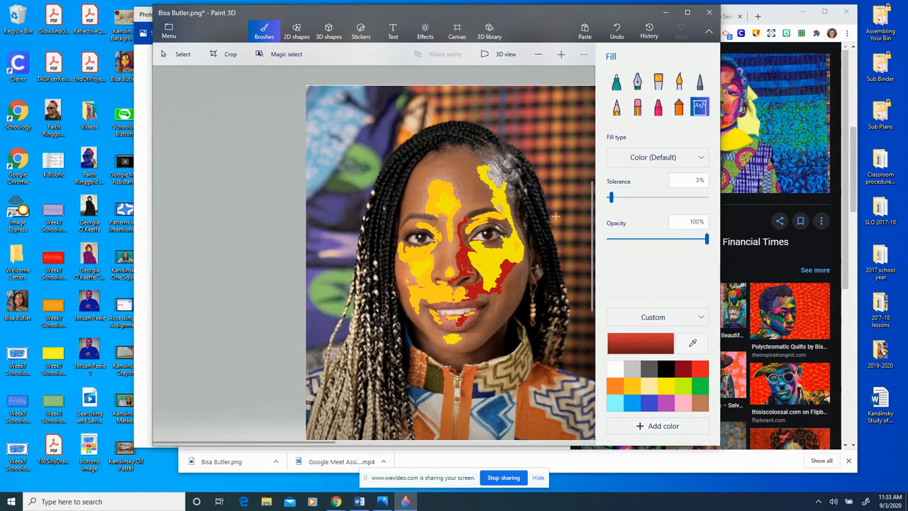
{"action": "left_click_drag", "start_coordinate": [611, 200], "coordinate": [619, 201]}
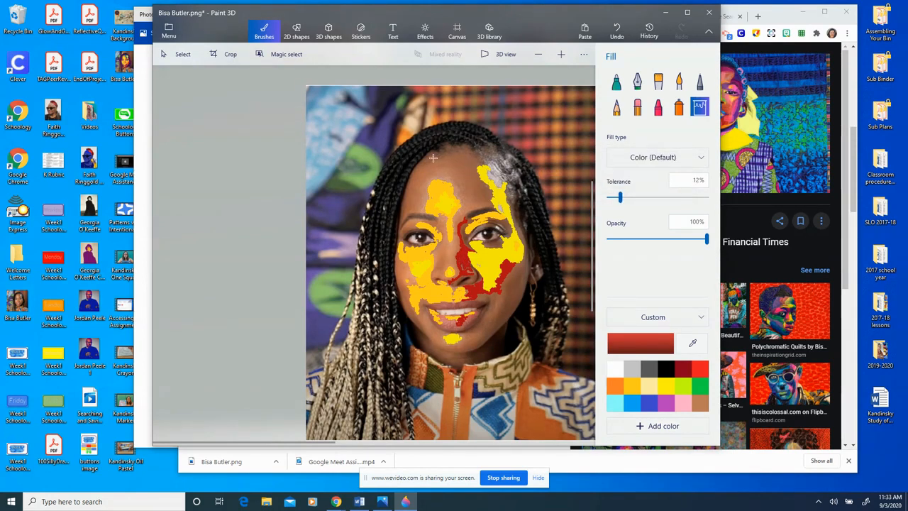
{"action": "left_click", "coordinate": [446, 179]}
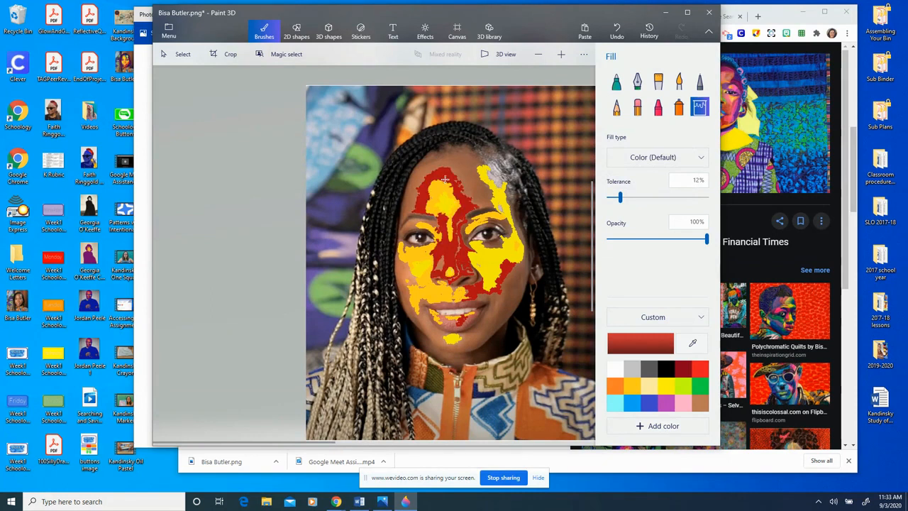
{"action": "left_click", "coordinate": [619, 32]}
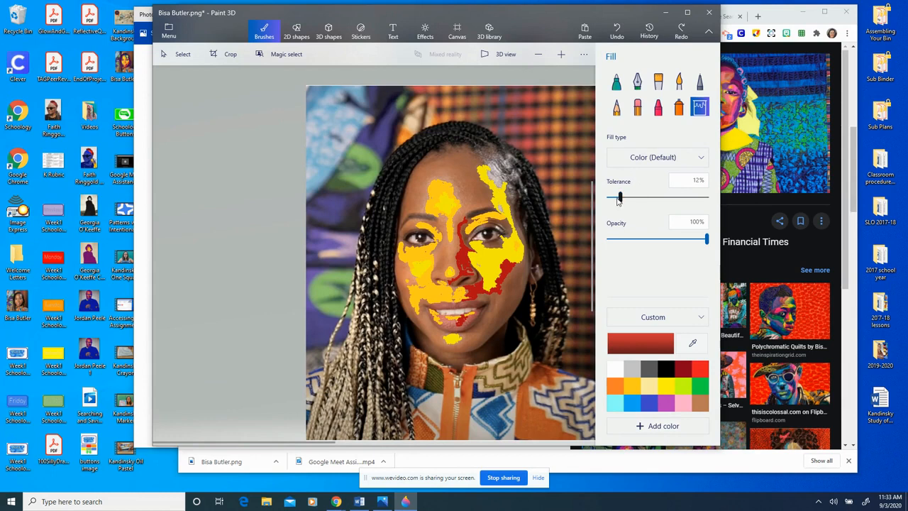
Step: Set the fill tolerance to 8% and fill the face's outer contour and jaw with dark red, undoing an extra fill beside the nose
{"action": "left_click_drag", "start_coordinate": [621, 200], "coordinate": [615, 199]}
{"action": "left_click", "coordinate": [412, 317]}
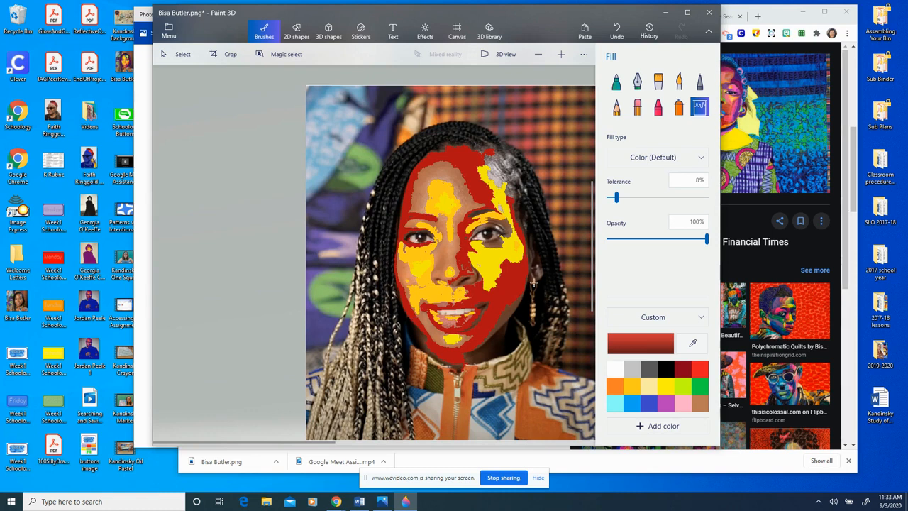
{"action": "left_click", "coordinate": [440, 251]}
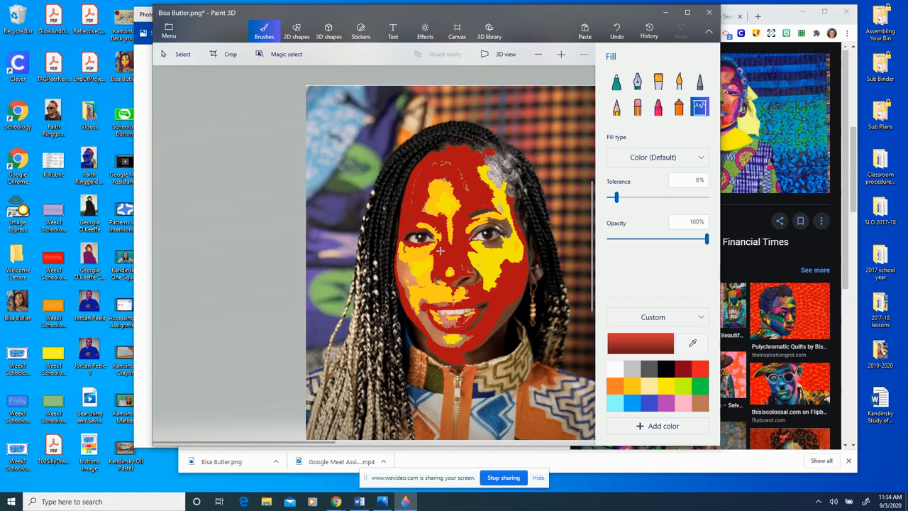
{"action": "left_click", "coordinate": [616, 33]}
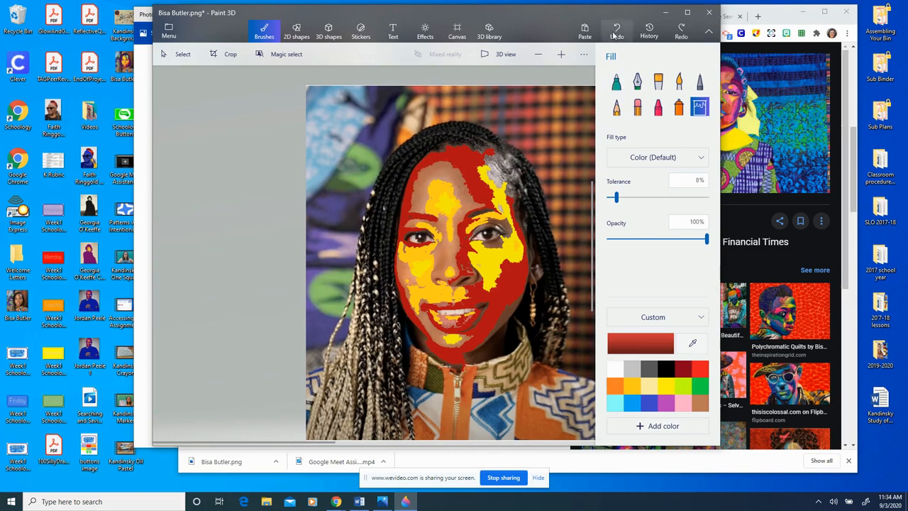
Step: Choose blue as the fill color and darken it to 0a8ac4 in the color editor
{"action": "left_click", "coordinate": [633, 404]}
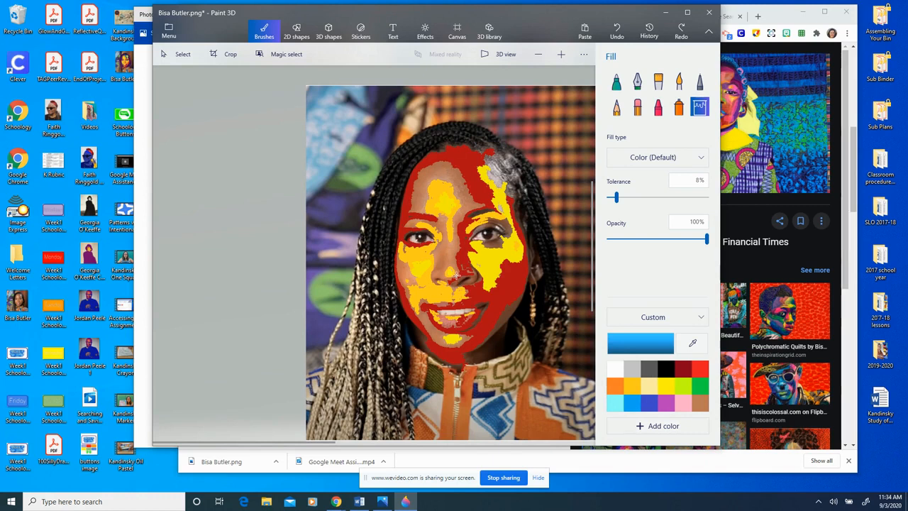
{"action": "left_click", "coordinate": [654, 341]}
{"action": "left_click", "coordinate": [472, 178]}
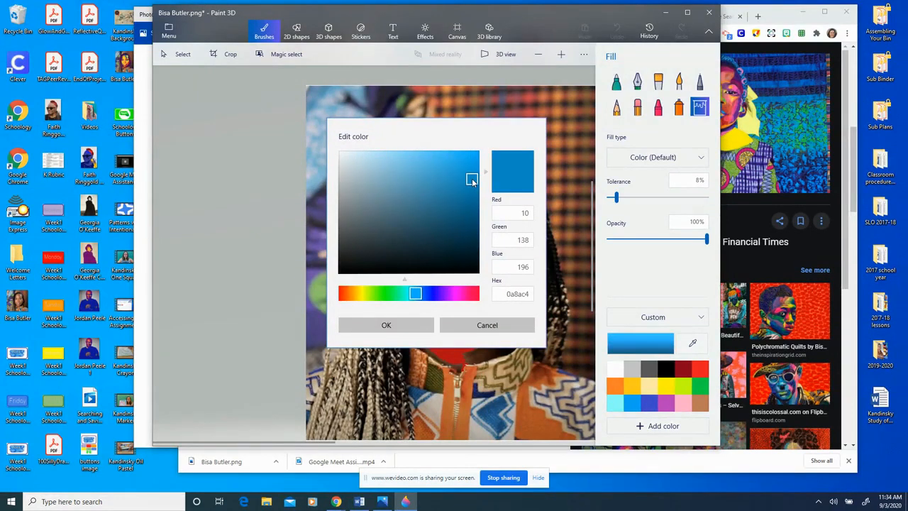
{"action": "left_click", "coordinate": [386, 324]}
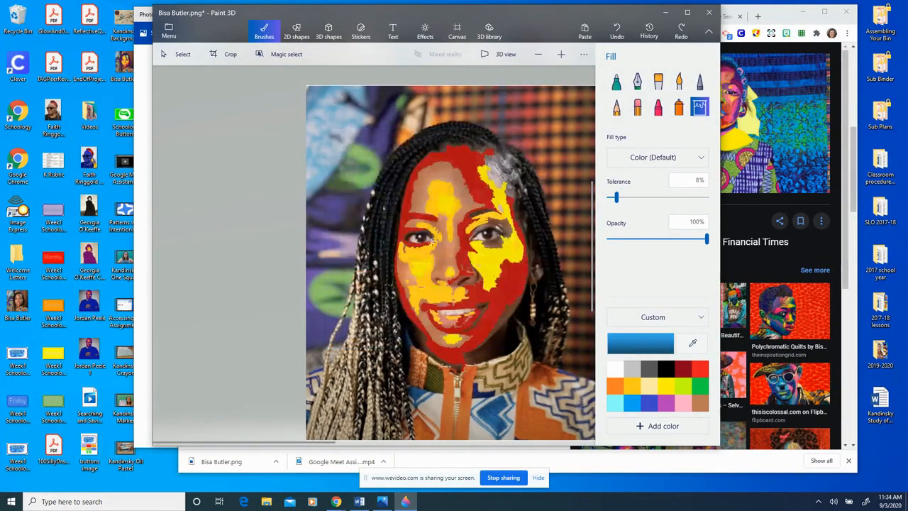
Step: Fill the remaining skin areas on the forehead, nose, left-hand cheek, chin and lips with blue
{"action": "left_click", "coordinate": [467, 198]}
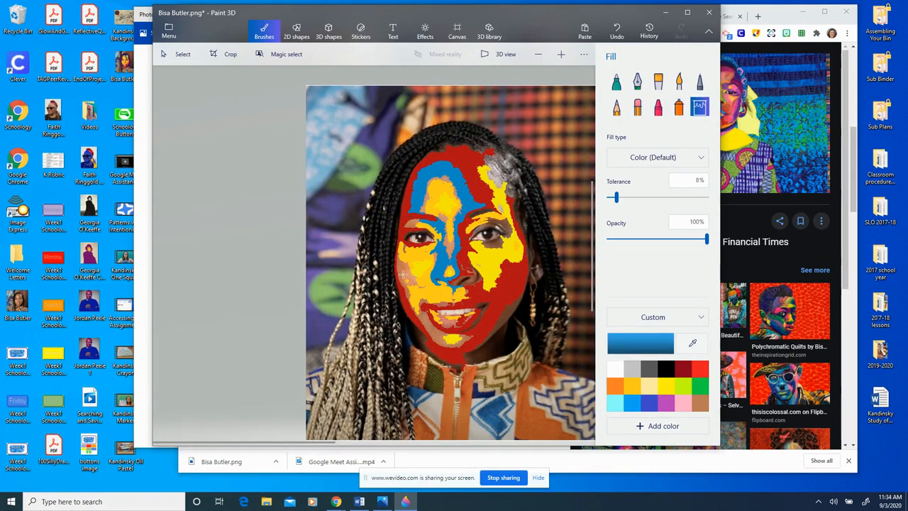
{"action": "left_click", "coordinate": [405, 274]}
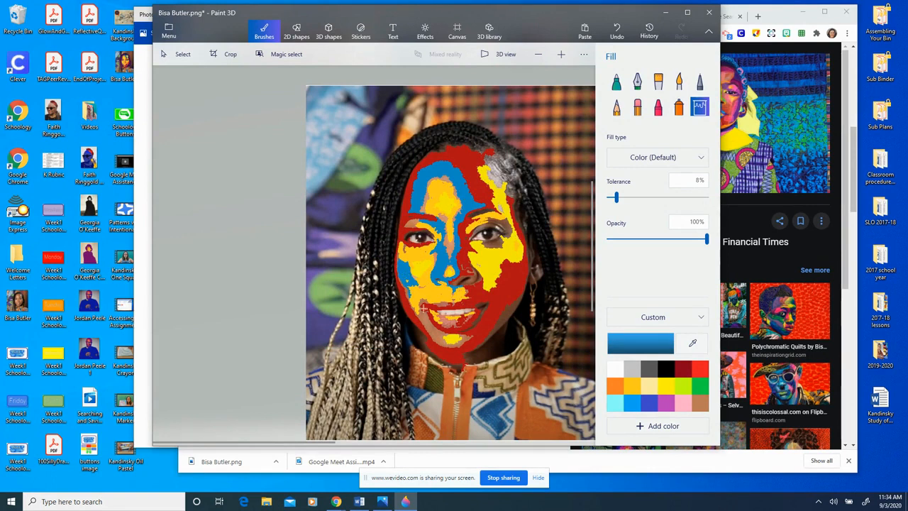
{"action": "left_click", "coordinate": [428, 326]}
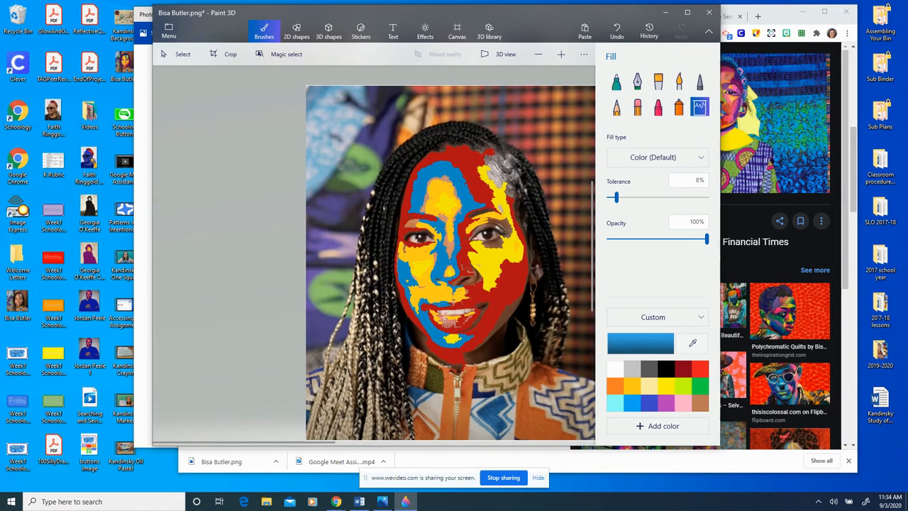
{"action": "left_click", "coordinate": [443, 320]}
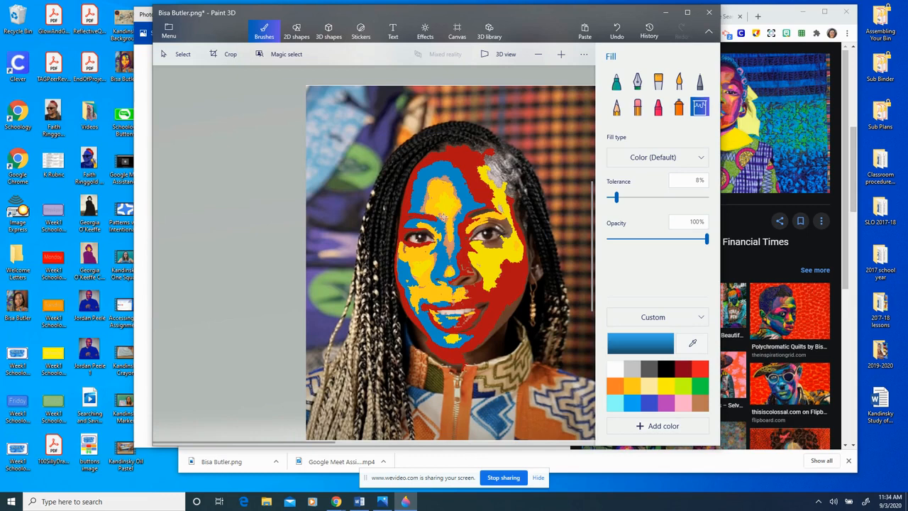
{"action": "left_click", "coordinate": [444, 178]}
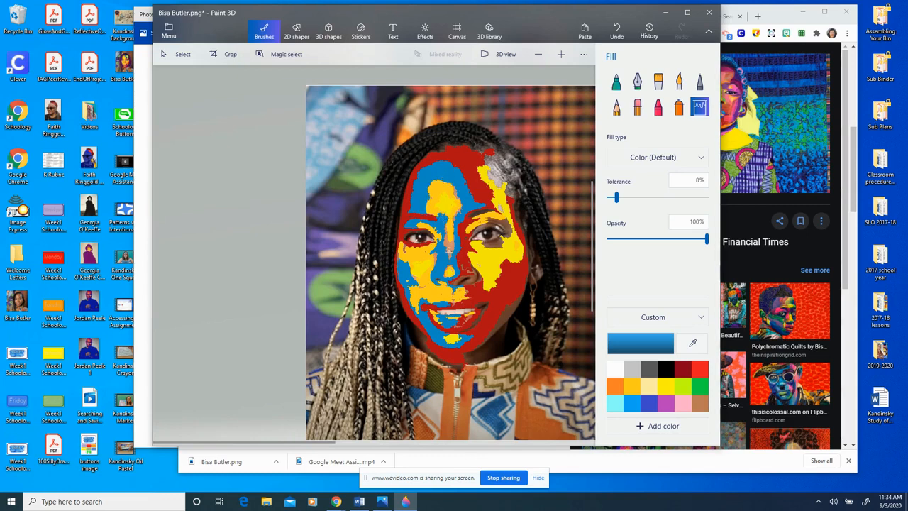
{"action": "left_click", "coordinate": [446, 243]}
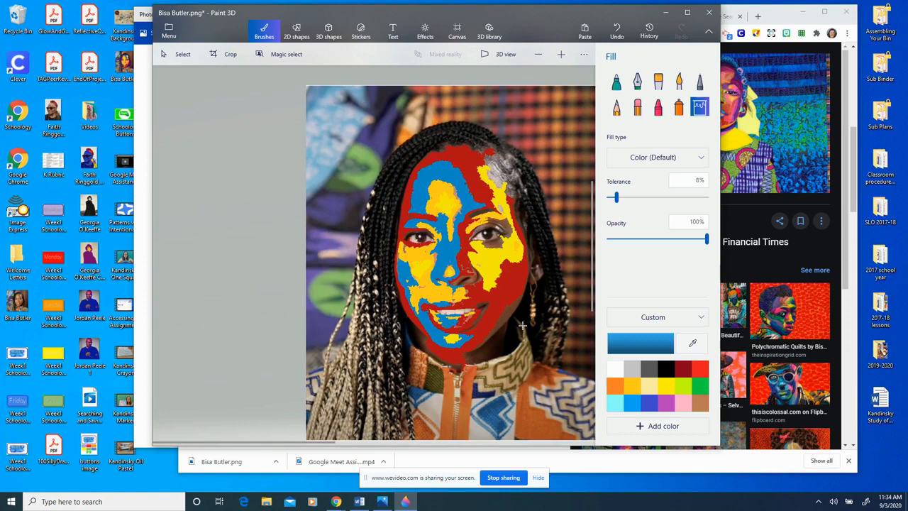
Step: Choose indigo as the fill color and darken it to 0b127a in the color editor
{"action": "left_click", "coordinate": [646, 405]}
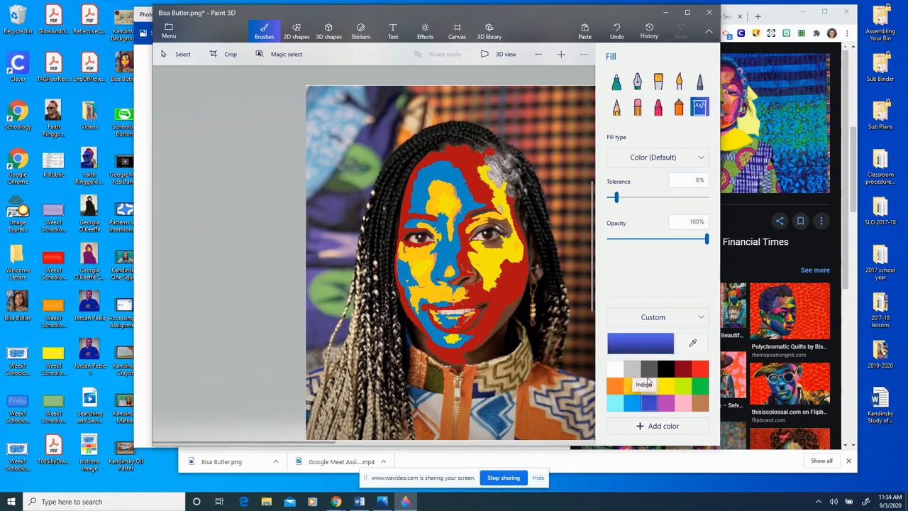
{"action": "left_click", "coordinate": [654, 348]}
{"action": "left_click_drag", "start_coordinate": [466, 198], "coordinate": [467, 216]}
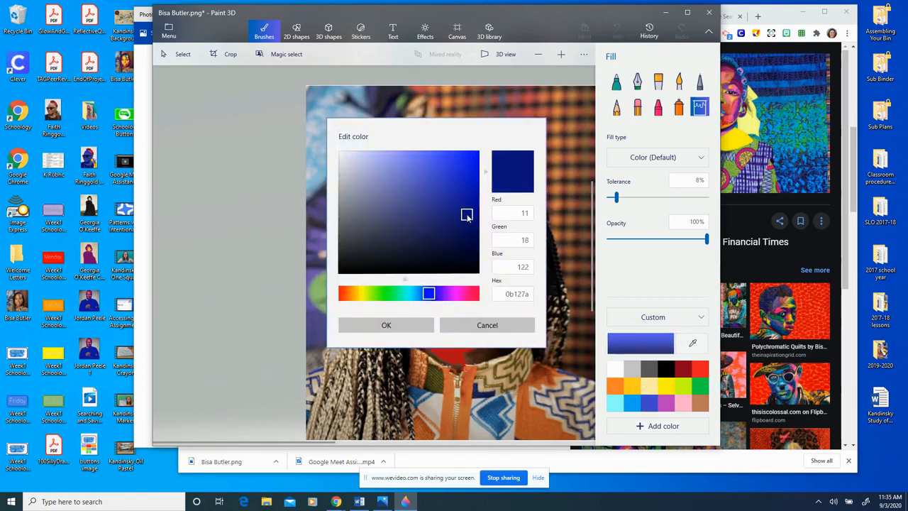
{"action": "left_click", "coordinate": [412, 325]}
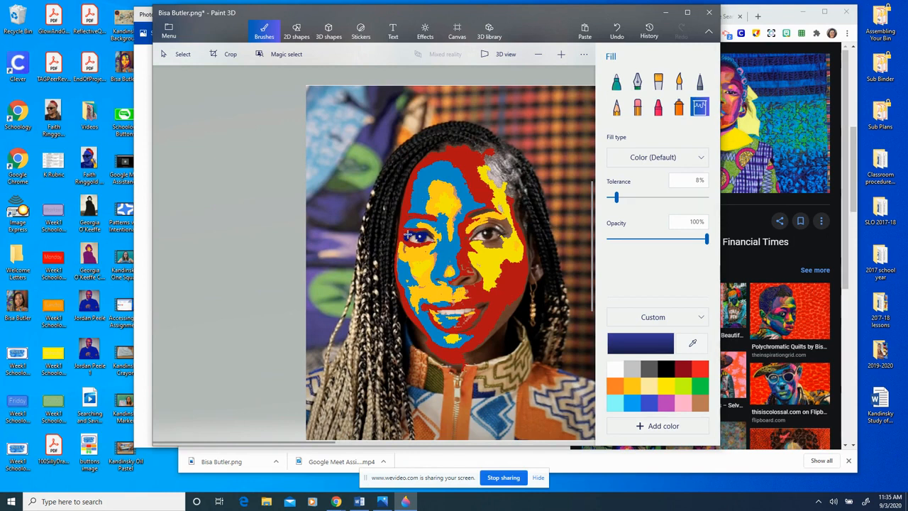
Step: Fill the shadow beneath the nose with indigo, raising the fill tolerance to 17% and undoing the extra fill at the jaw
{"action": "left_click", "coordinate": [469, 280]}
{"action": "left_click_drag", "start_coordinate": [617, 201], "coordinate": [626, 203]}
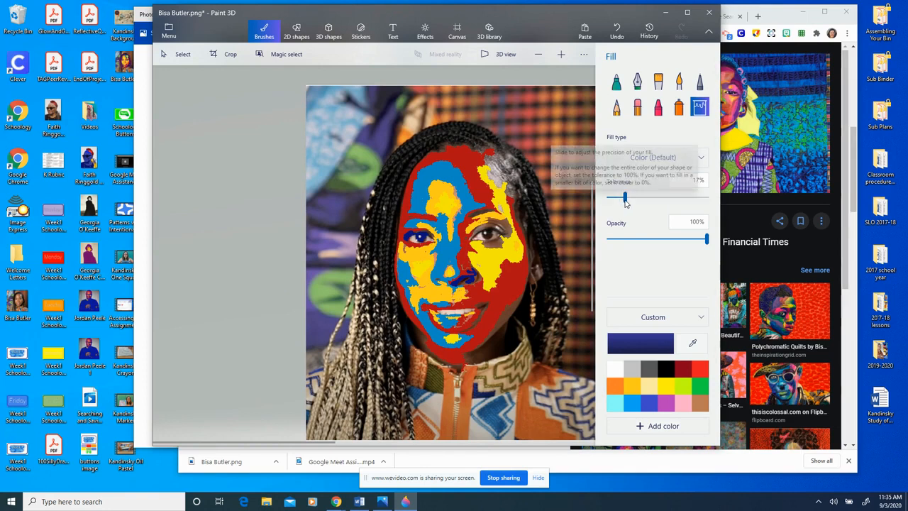
{"action": "left_click", "coordinate": [478, 278]}
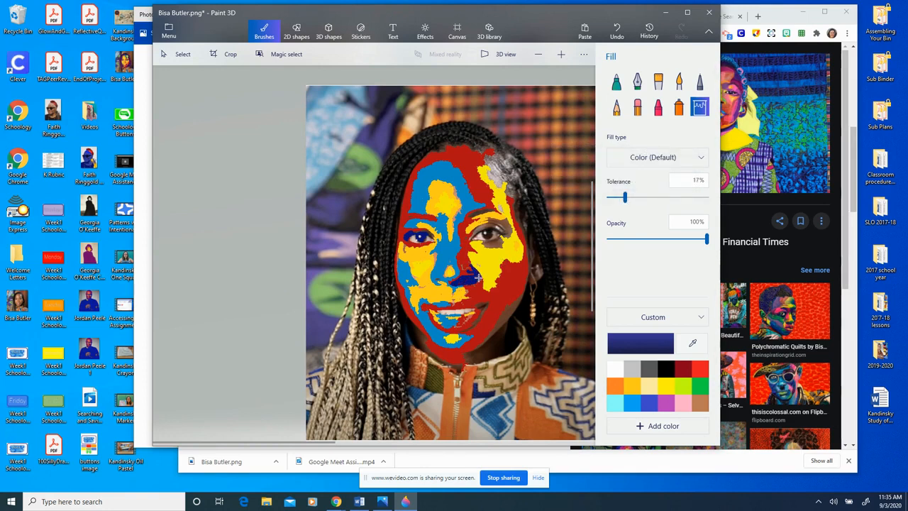
{"action": "left_click", "coordinate": [505, 315]}
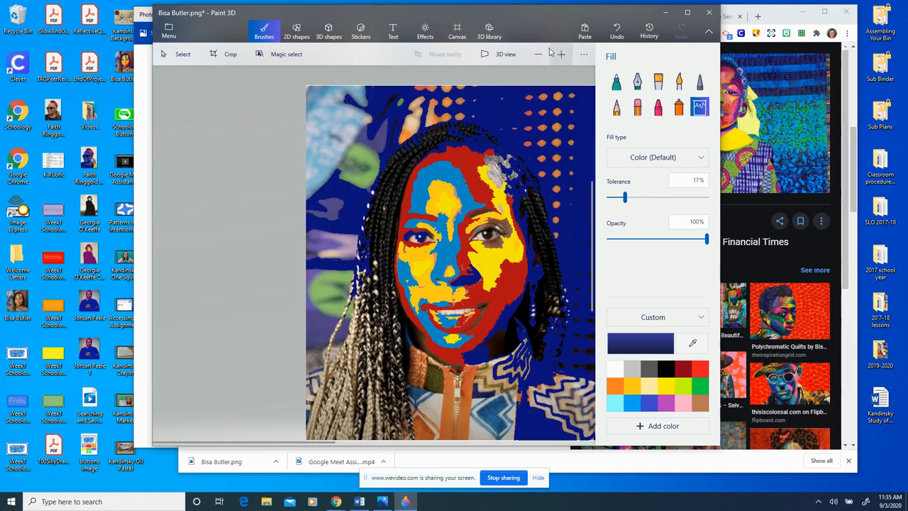
{"action": "left_click", "coordinate": [617, 31]}
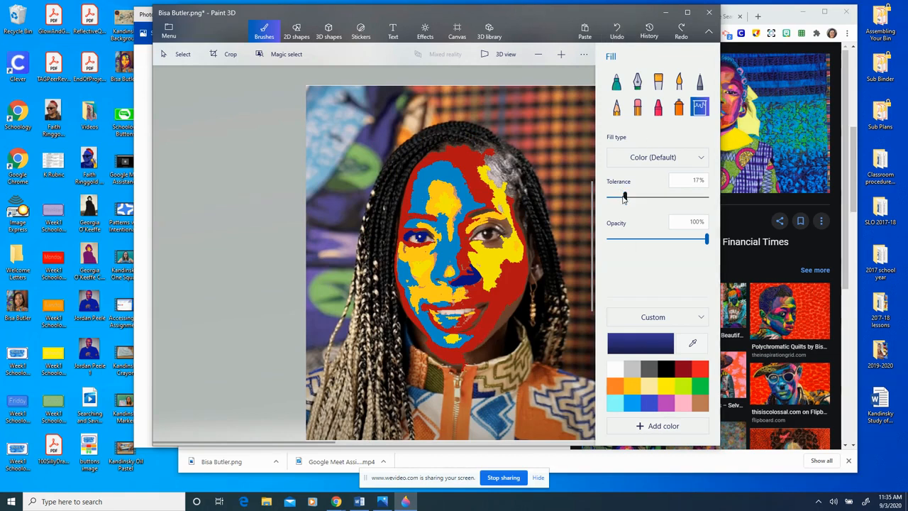
Step: Set the fill tolerance to 8% and fill the right-hand jaw shadow, the right-hand eye shadows and the mouth corner with indigo
{"action": "left_click_drag", "start_coordinate": [624, 201], "coordinate": [616, 202]}
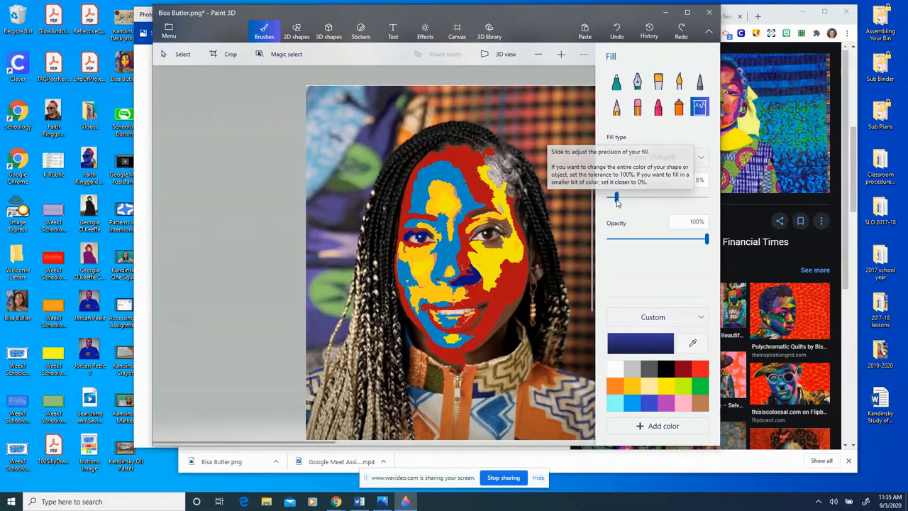
{"action": "left_click", "coordinate": [508, 311]}
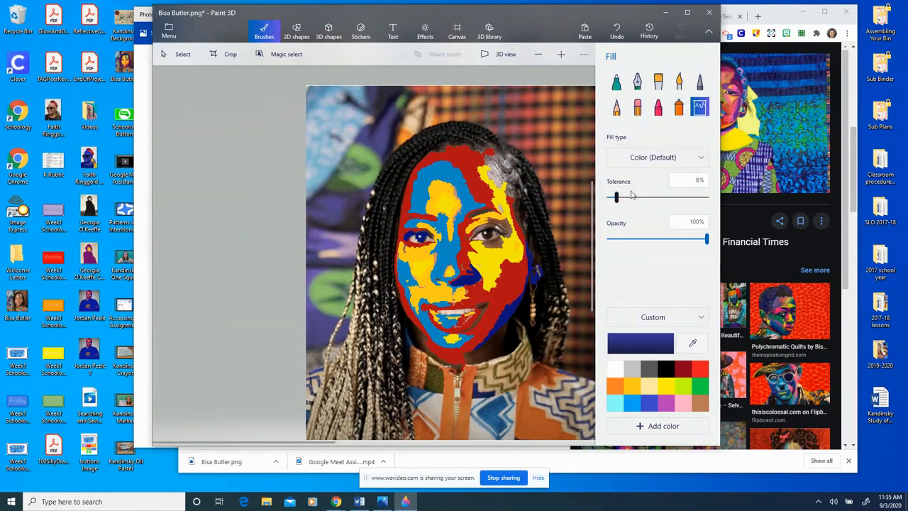
{"action": "left_click", "coordinate": [503, 223]}
{"action": "left_click", "coordinate": [498, 242]}
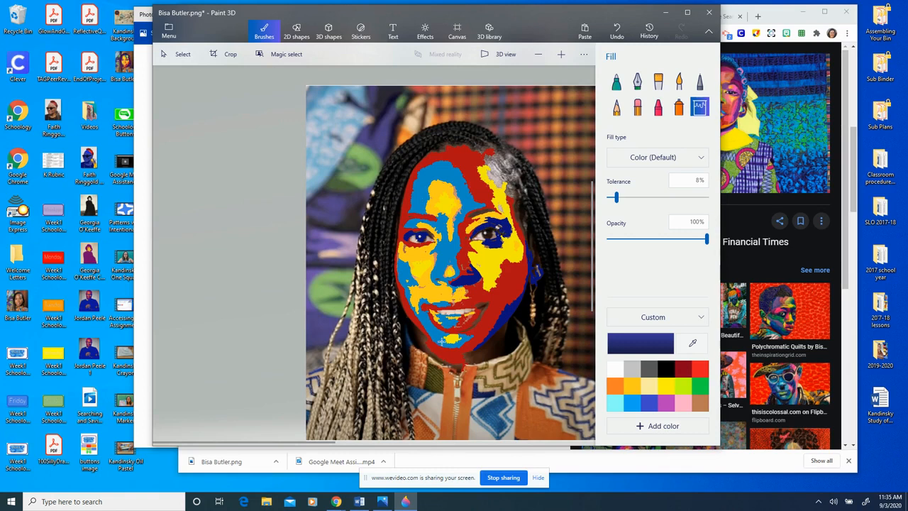
{"action": "left_click", "coordinate": [482, 305]}
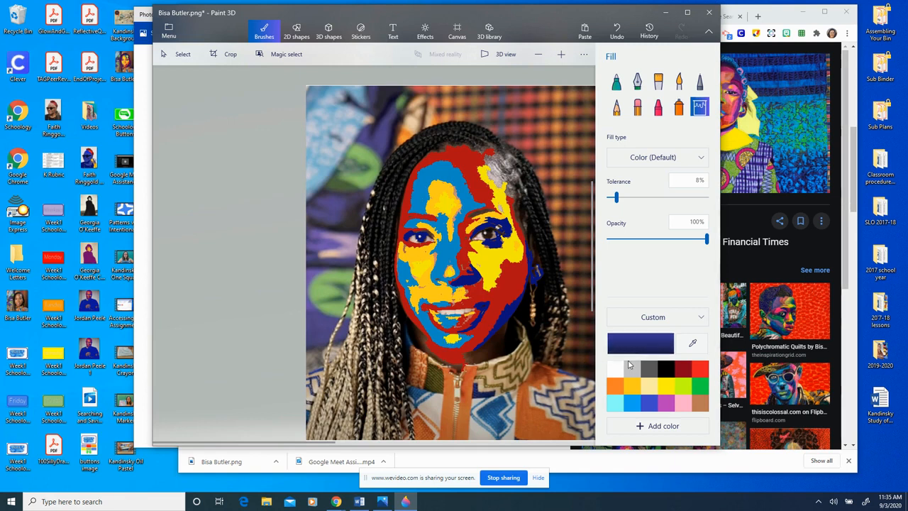
Step: Fill the teeth with light yellow
{"action": "left_click", "coordinate": [649, 392]}
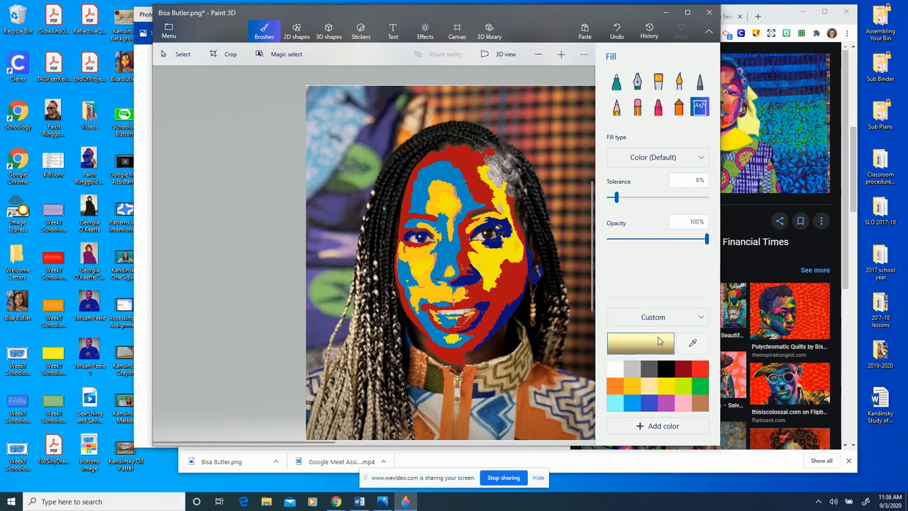
{"action": "left_click", "coordinate": [458, 312]}
Step: Darken the pink fill color to 5b085d and fill the dark braids on both sides of the face with it
{"action": "left_click", "coordinate": [666, 408]}
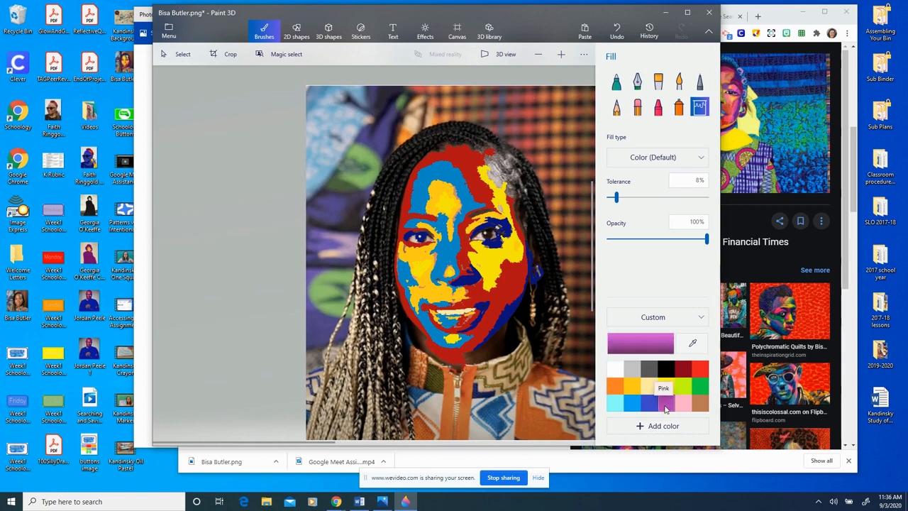
{"action": "left_click", "coordinate": [662, 346]}
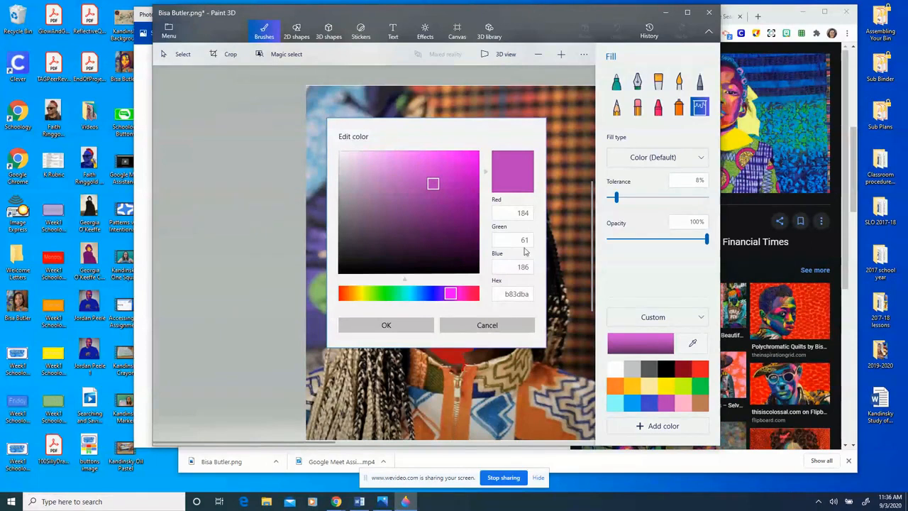
{"action": "left_click", "coordinate": [468, 230]}
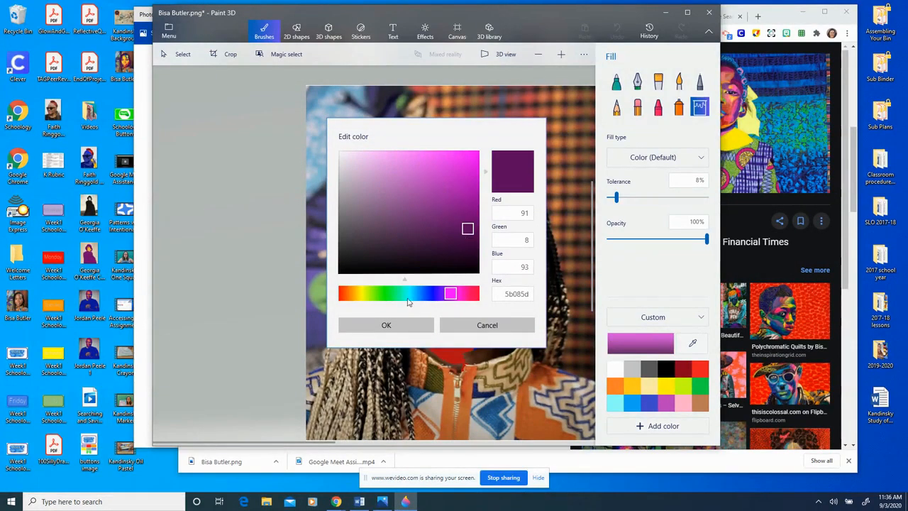
{"action": "left_click", "coordinate": [394, 326]}
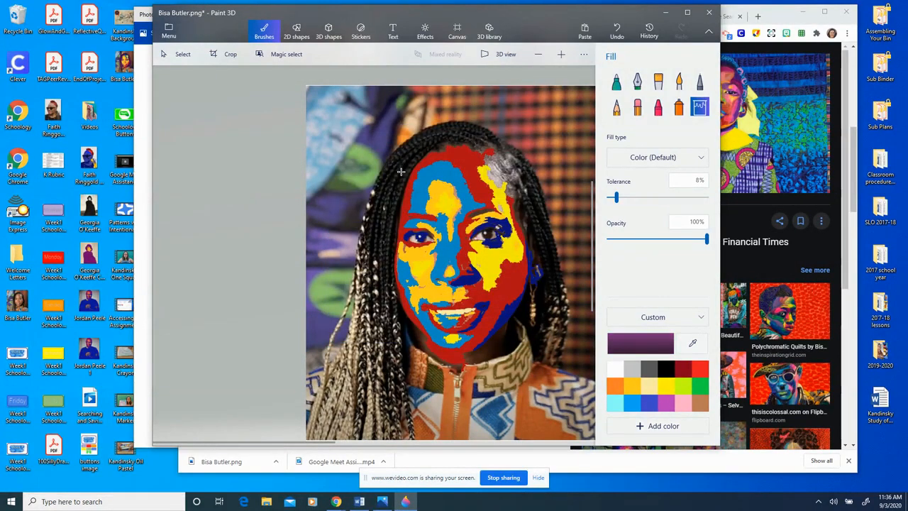
{"action": "left_click", "coordinate": [401, 172]}
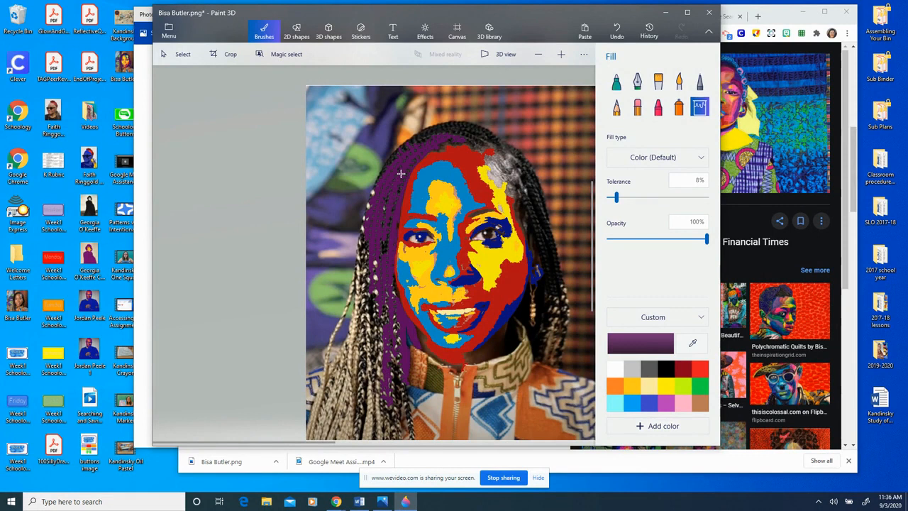
{"action": "left_click", "coordinate": [539, 220]}
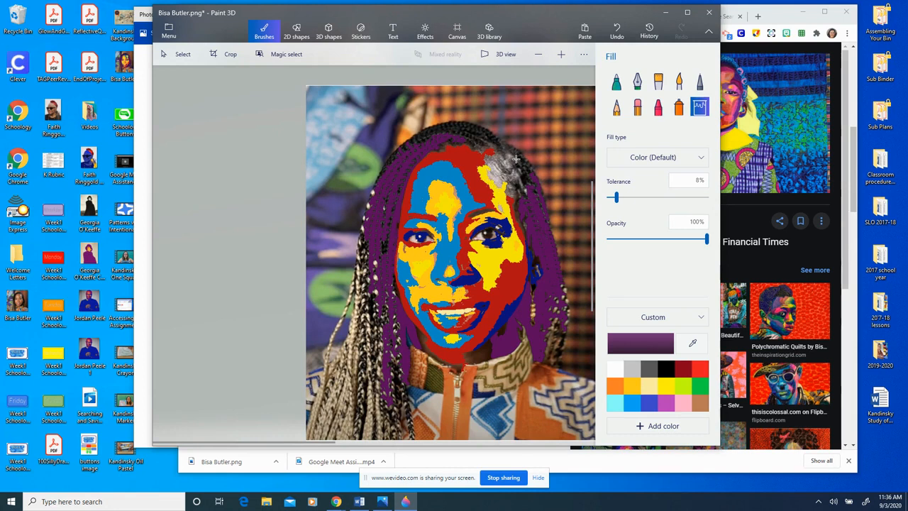
Step: Lighten the fill color to e545e9 and fill part of the gray hair beside the forehead
{"action": "left_click", "coordinate": [657, 344]}
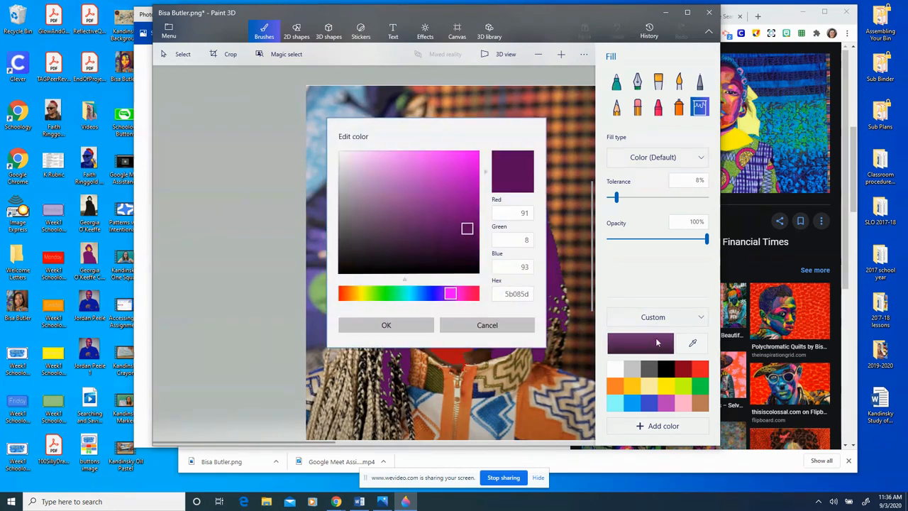
{"action": "left_click", "coordinate": [437, 162]}
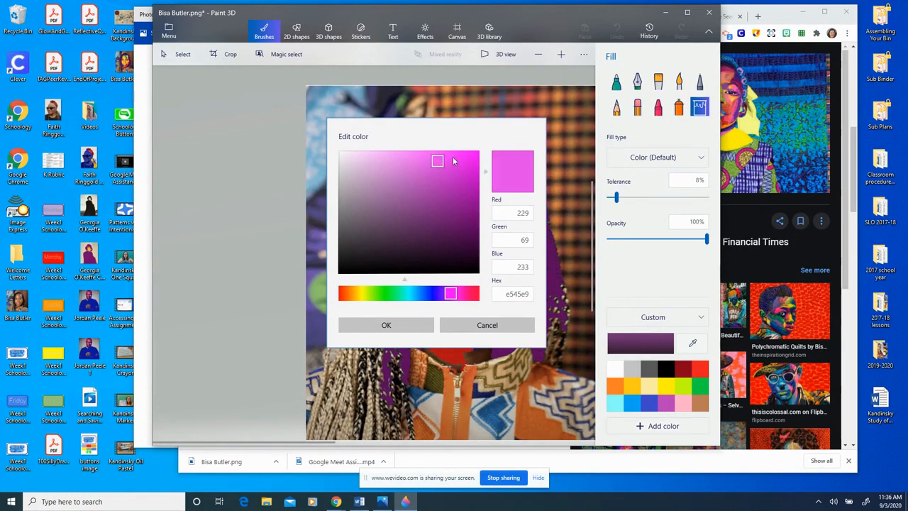
{"action": "left_click", "coordinate": [416, 324]}
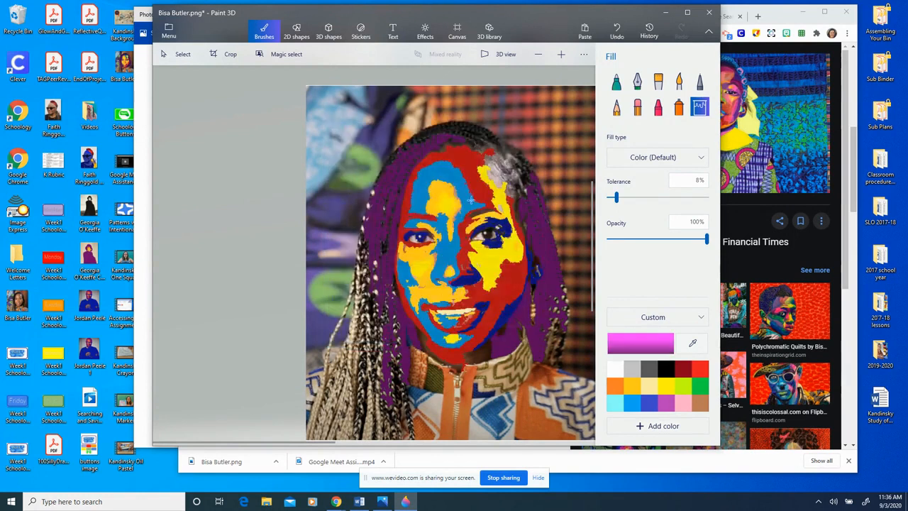
{"action": "left_click", "coordinate": [497, 169]}
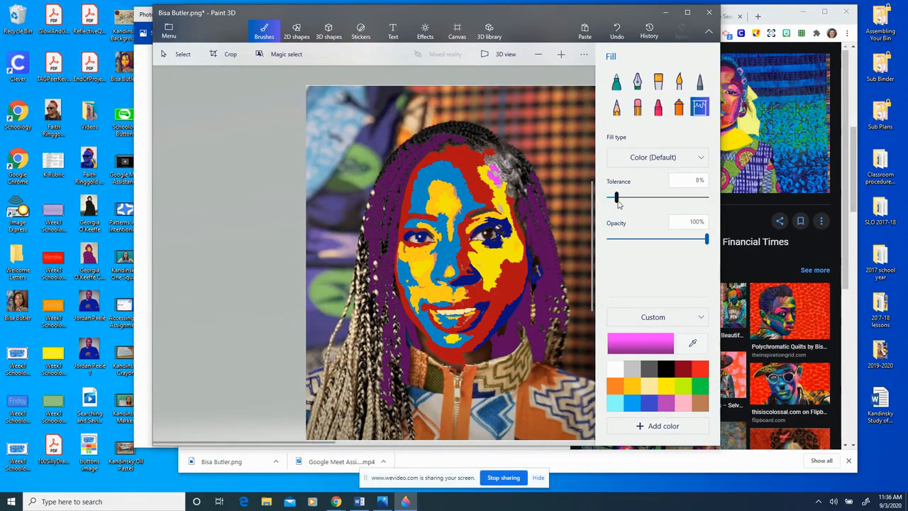
{"action": "left_click_drag", "start_coordinate": [618, 200], "coordinate": [643, 204]}
{"action": "left_click", "coordinate": [497, 171]}
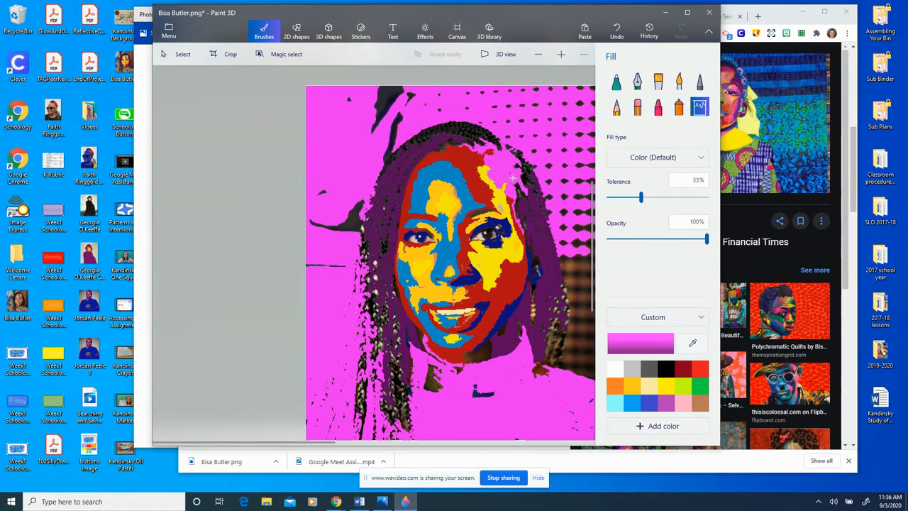
{"action": "left_click", "coordinate": [616, 30]}
{"action": "left_click_drag", "start_coordinate": [640, 197], "coordinate": [632, 198]}
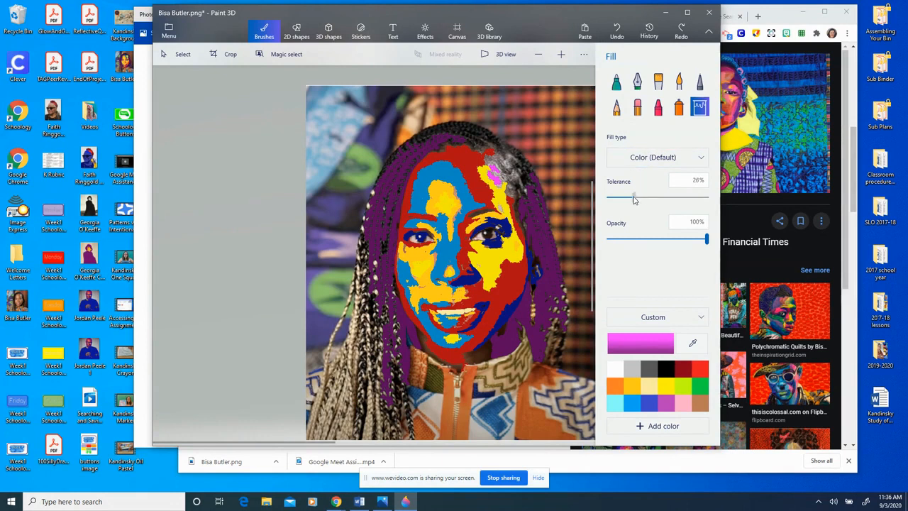
{"action": "left_click", "coordinate": [510, 179]}
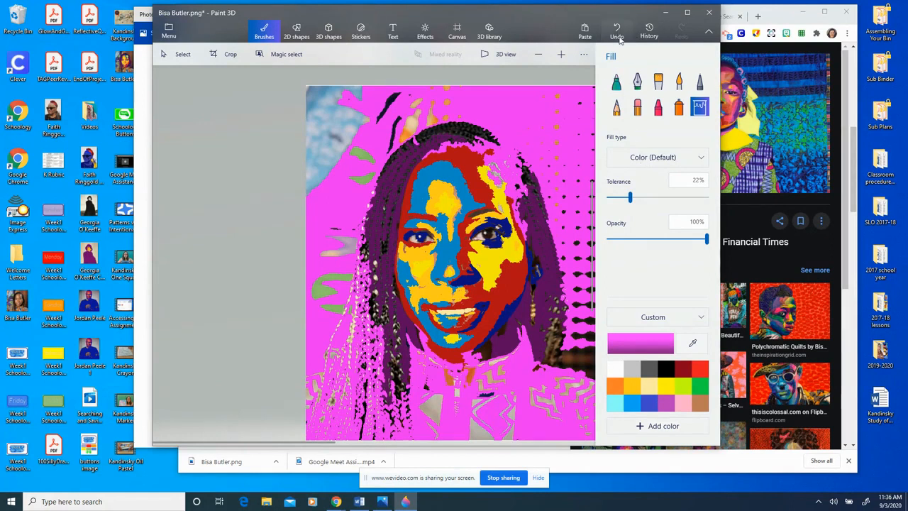
{"action": "left_click", "coordinate": [616, 32]}
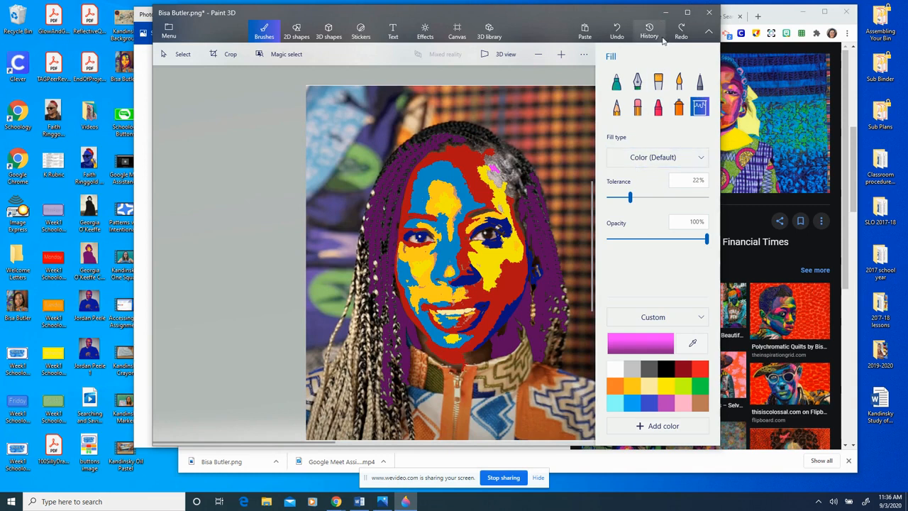
Step: Set the fill tolerance to 11% and fill the rest of the gray hair patch with bright pink
{"action": "left_click_drag", "start_coordinate": [629, 201], "coordinate": [619, 203]}
{"action": "left_click", "coordinate": [509, 178]}
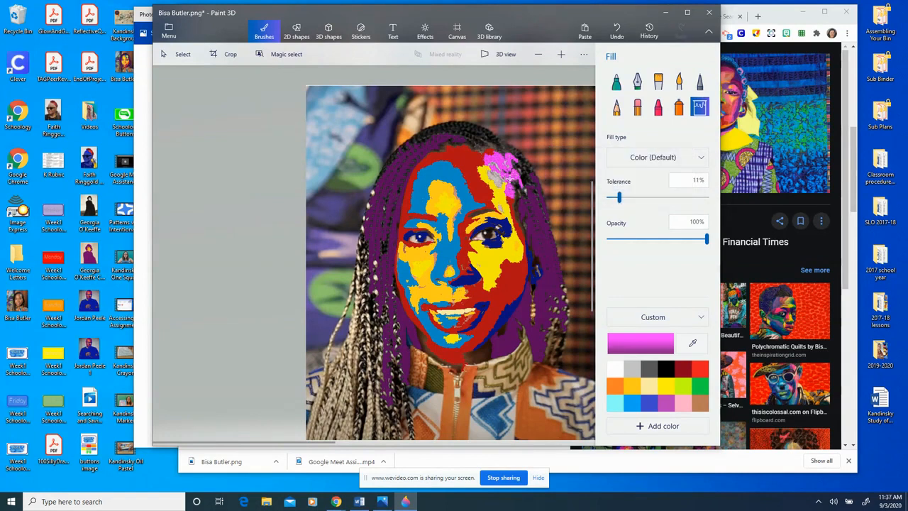
{"action": "left_click", "coordinate": [496, 178]}
Step: Fill the light braids on the left-hand side with bright pink, raising the fill tolerance to 24% and undoing the two extra fills
{"action": "left_click", "coordinate": [350, 338]}
{"action": "left_click_drag", "start_coordinate": [619, 198], "coordinate": [633, 201]}
{"action": "left_click", "coordinate": [344, 410]}
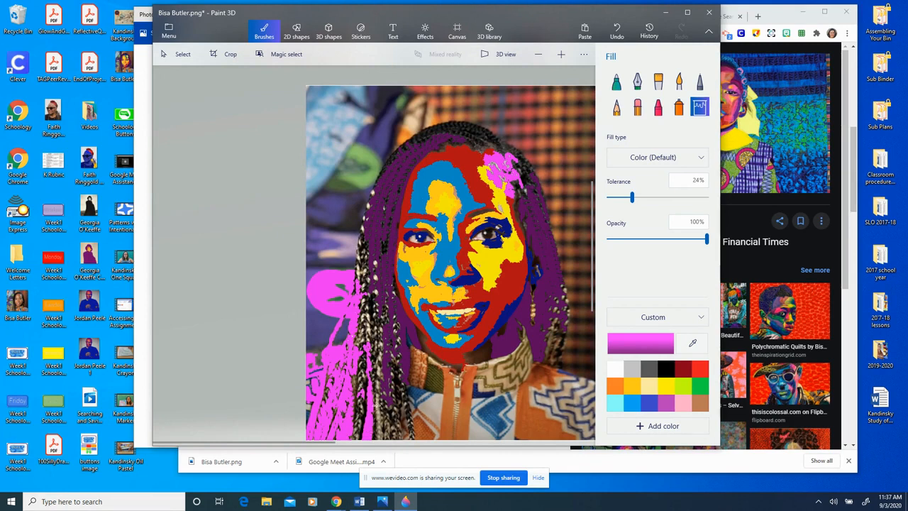
{"action": "left_click", "coordinate": [376, 408]}
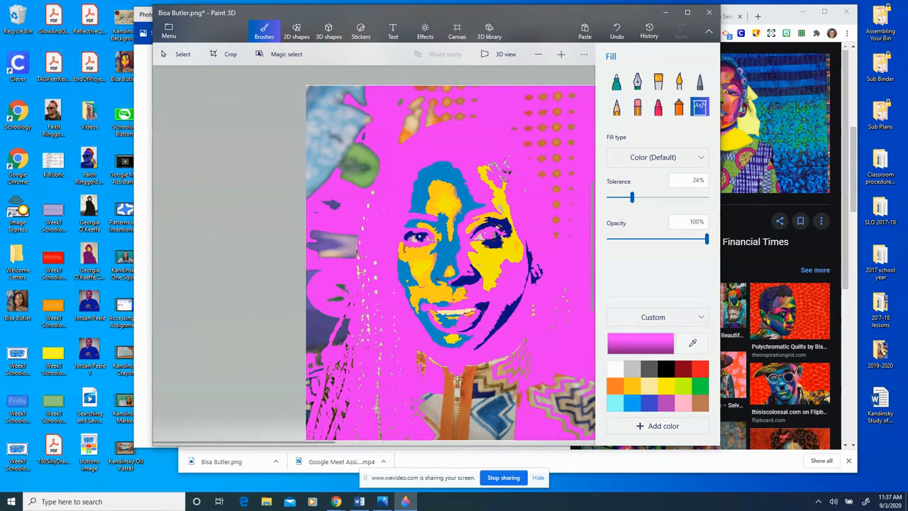
{"action": "left_click", "coordinate": [616, 32]}
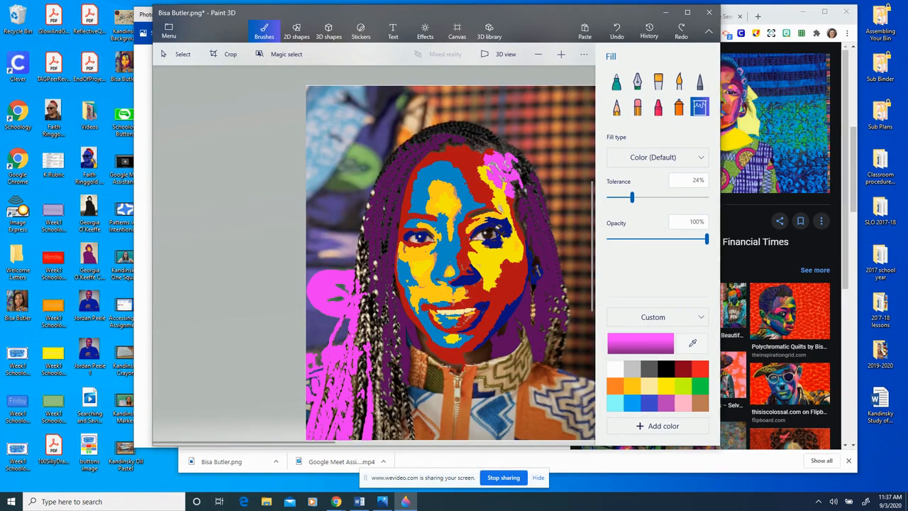
{"action": "left_click", "coordinate": [379, 418]}
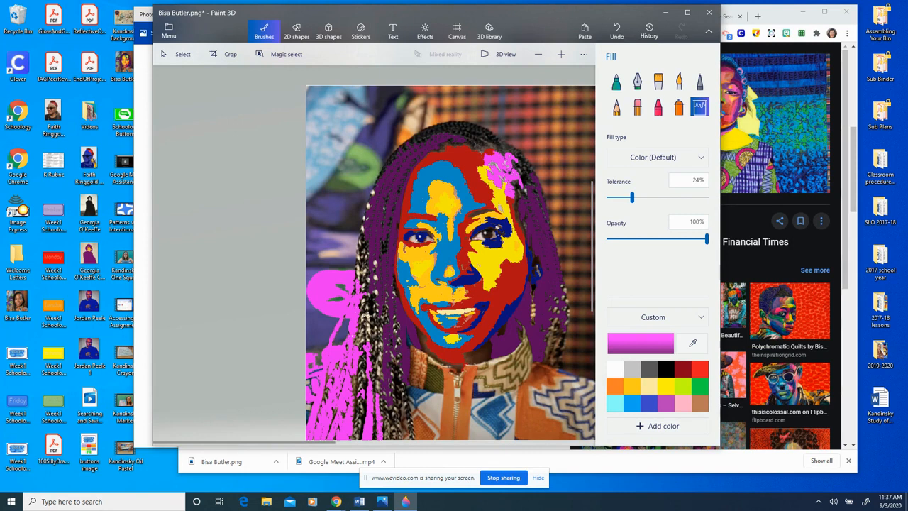
{"action": "left_click", "coordinate": [379, 353]}
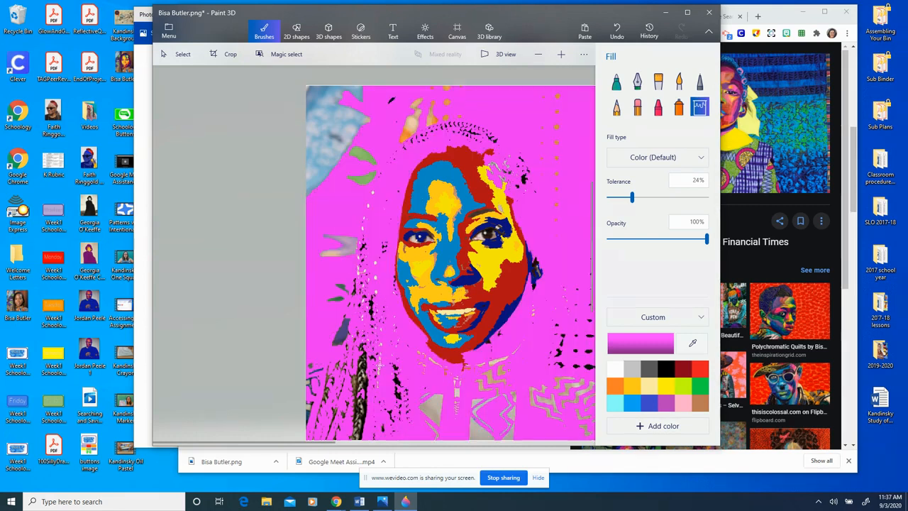
{"action": "left_click", "coordinate": [617, 32]}
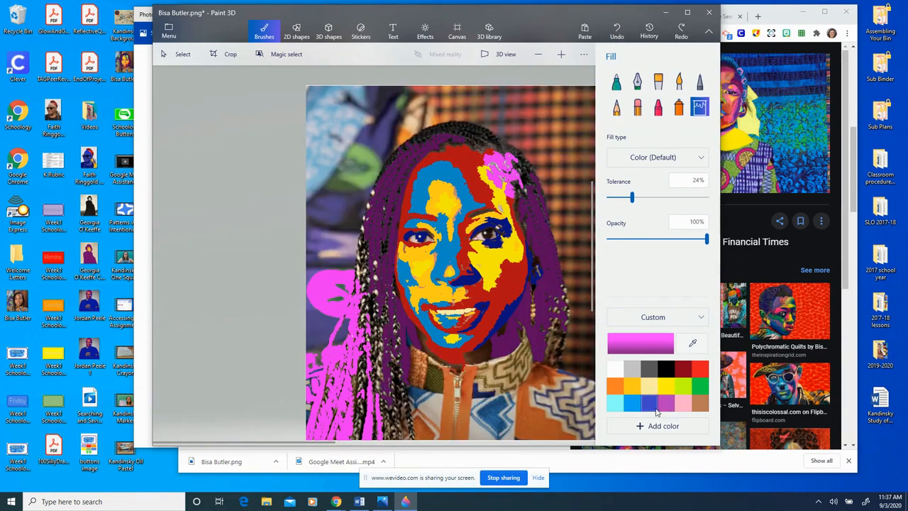
Step: Choose indigo as the fill color and darken it to 040841 in the color editor
{"action": "left_click", "coordinate": [650, 406]}
{"action": "left_click", "coordinate": [664, 346]}
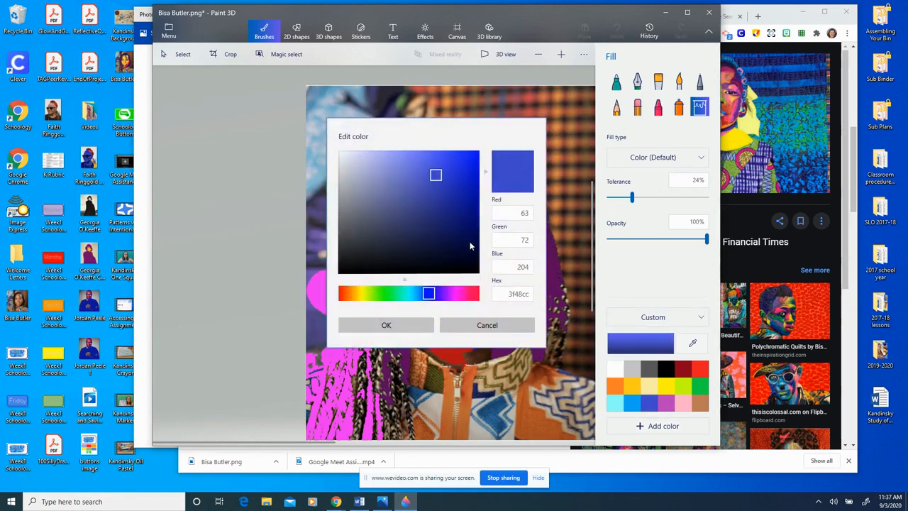
{"action": "left_click", "coordinate": [470, 242]}
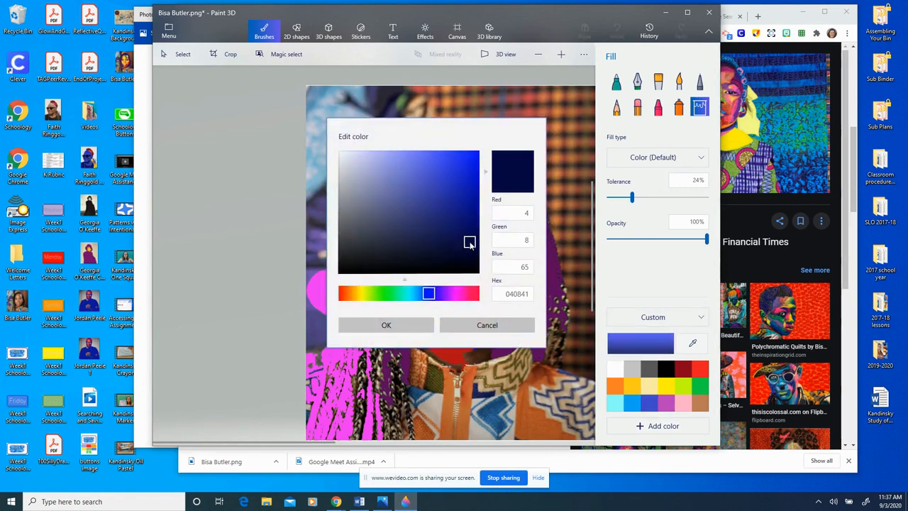
{"action": "left_click", "coordinate": [397, 325]}
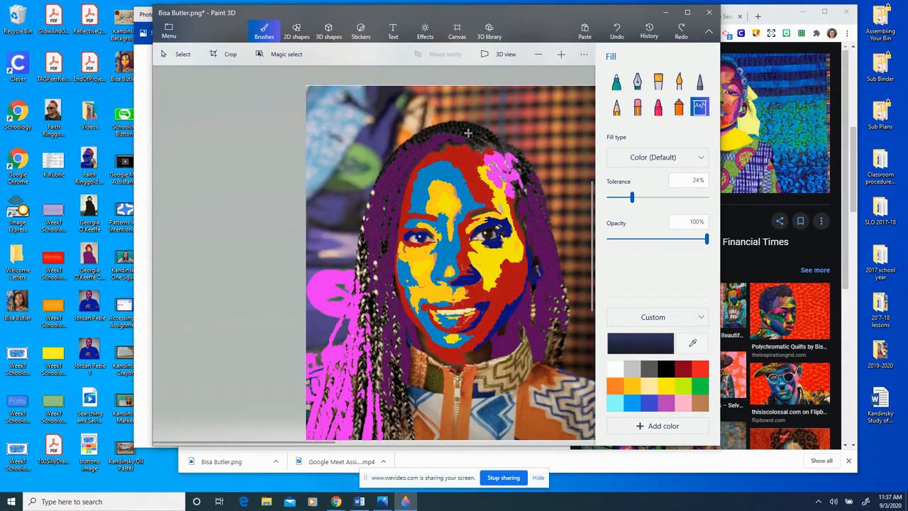
Step: Try to fill the black braids on top of the head with dark navy at 24% tolerance, and undo the fill
{"action": "left_click", "coordinate": [469, 133]}
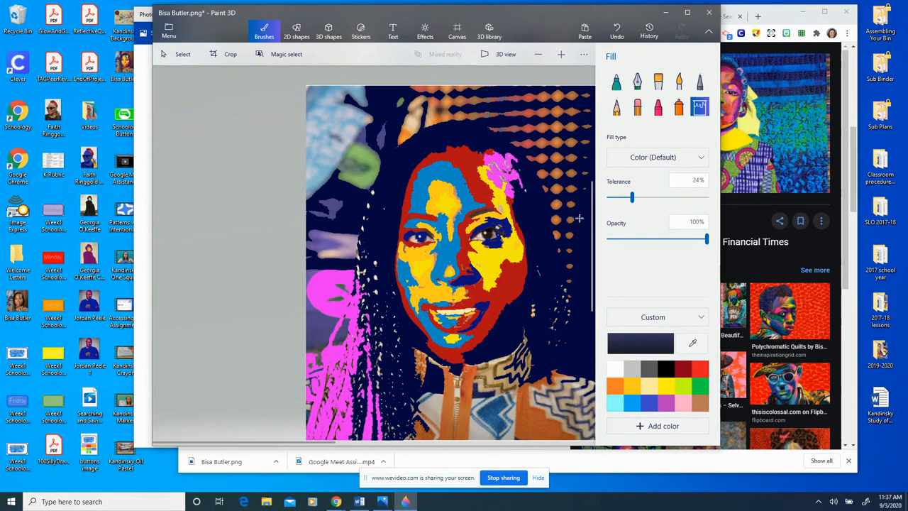
{"action": "left_click", "coordinate": [616, 32]}
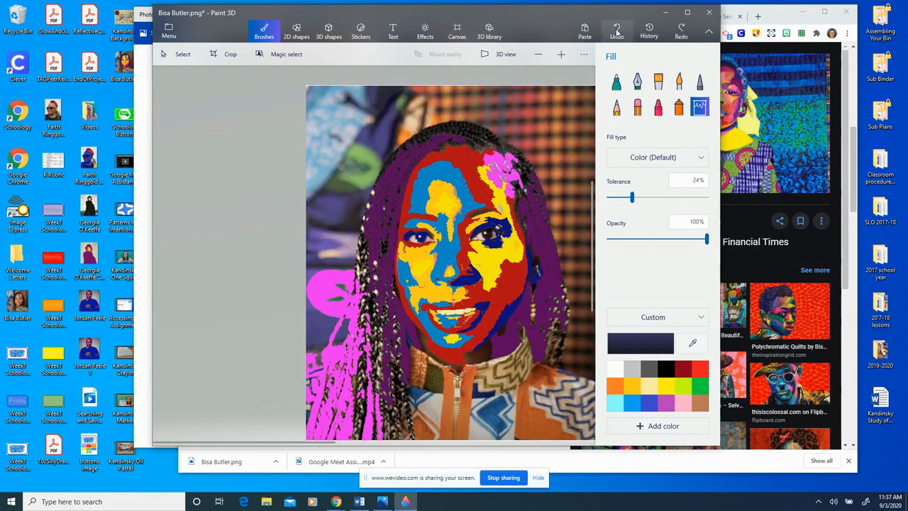
Step: Lower the fill tolerance to 13% and fill the black braids and the shadows under the chin with dark navy
{"action": "left_click_drag", "start_coordinate": [632, 199], "coordinate": [623, 203]}
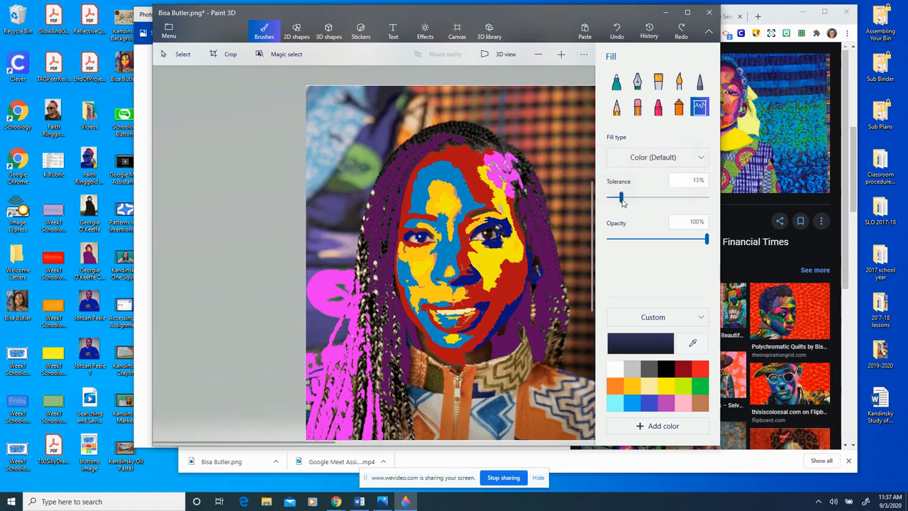
{"action": "left_click", "coordinate": [456, 131]}
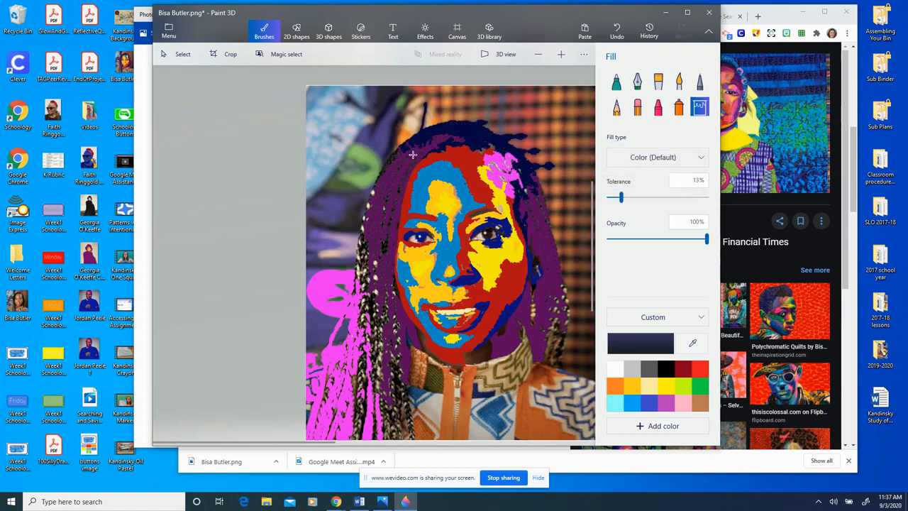
{"action": "left_click", "coordinate": [390, 160]}
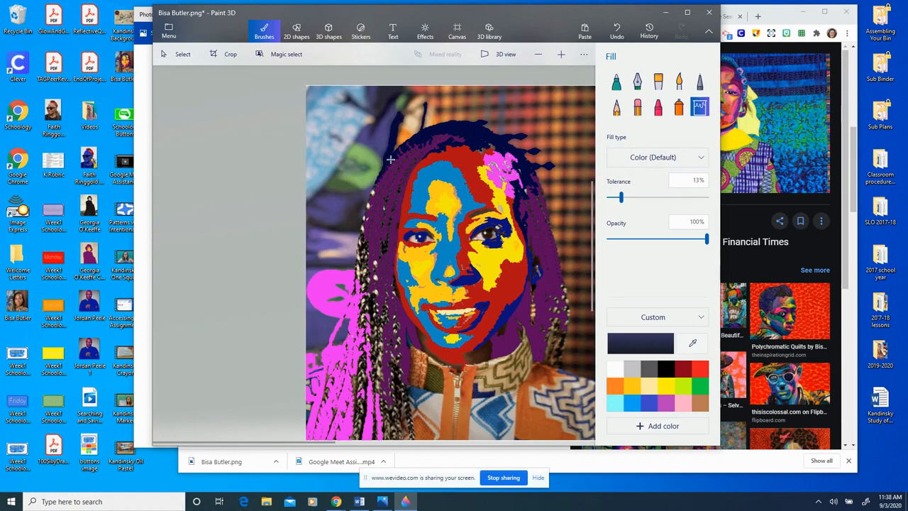
{"action": "left_click", "coordinate": [363, 249]}
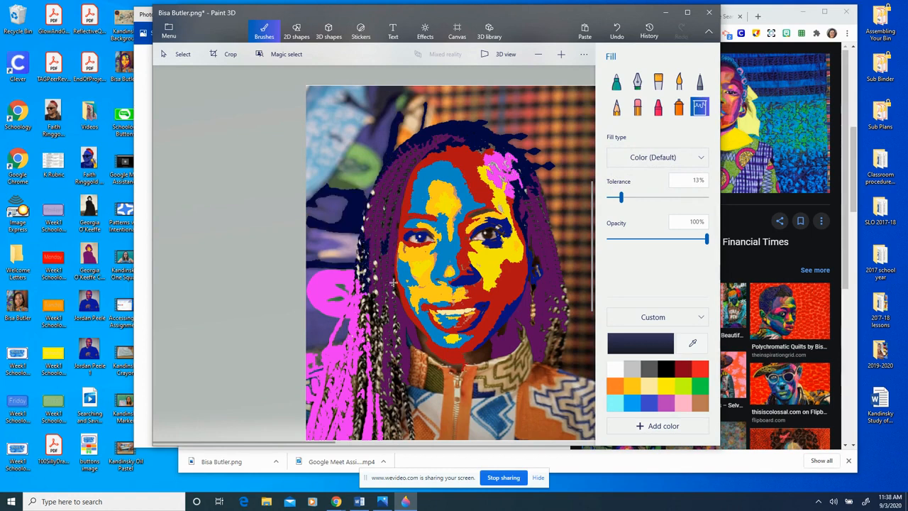
{"action": "left_click", "coordinate": [484, 357]}
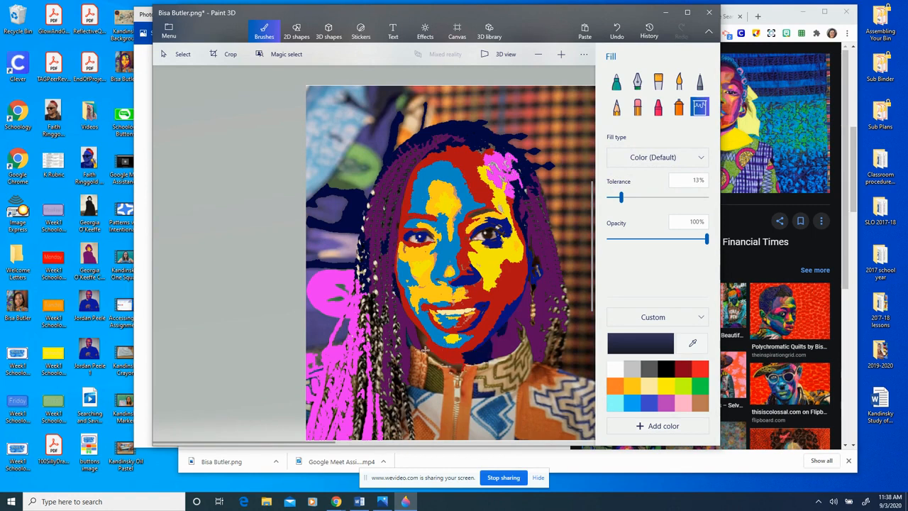
{"action": "left_click", "coordinate": [421, 338]}
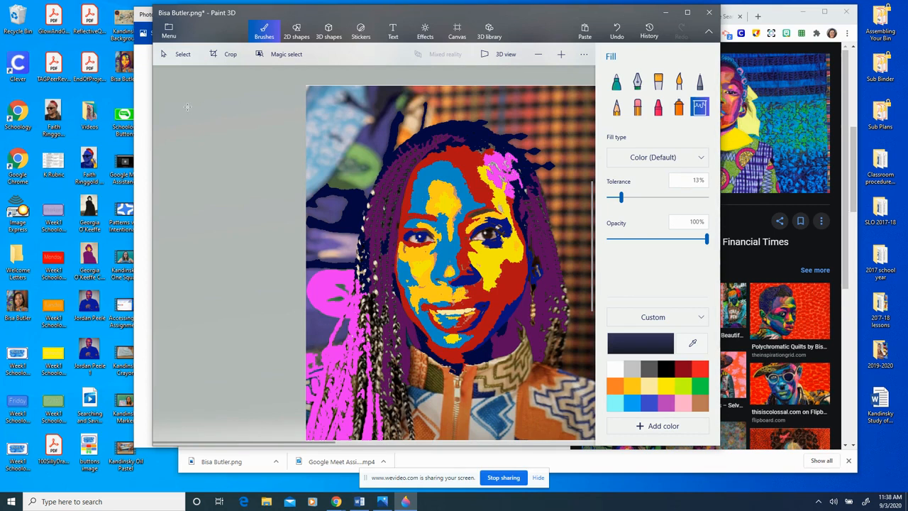
Step: Save the recolored portrait to the Desktop as the PNG image "Bisa Butler 2" and close the editor without saving over the original
{"action": "left_click", "coordinate": [168, 32]}
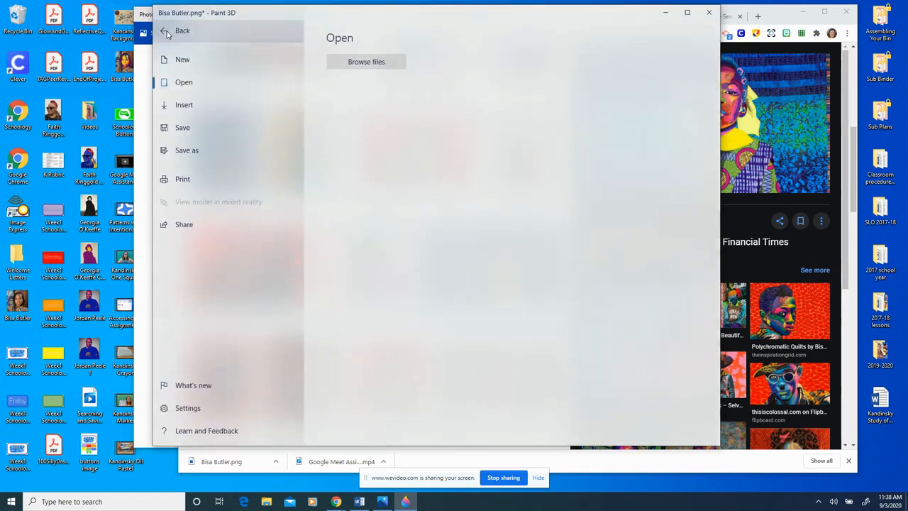
{"action": "left_click", "coordinate": [196, 150]}
{"action": "left_click", "coordinate": [357, 97]}
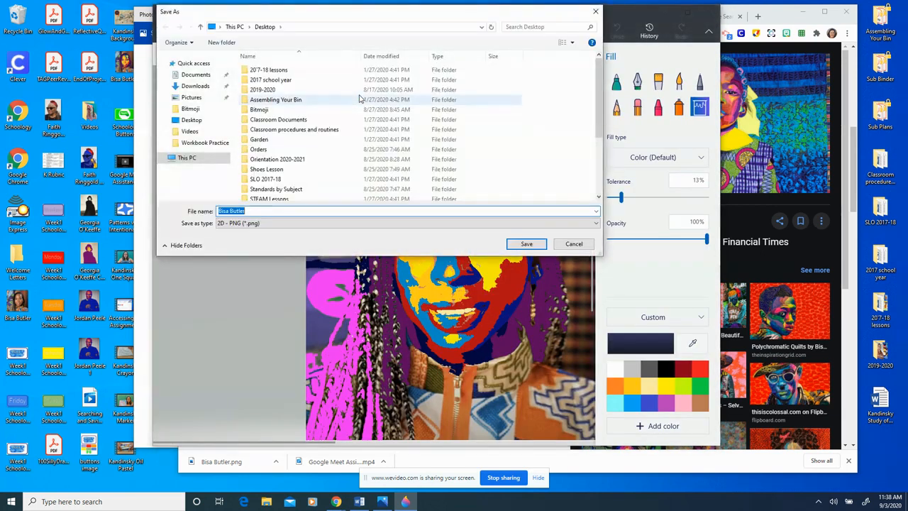
{"action": "left_click", "coordinate": [283, 211]}
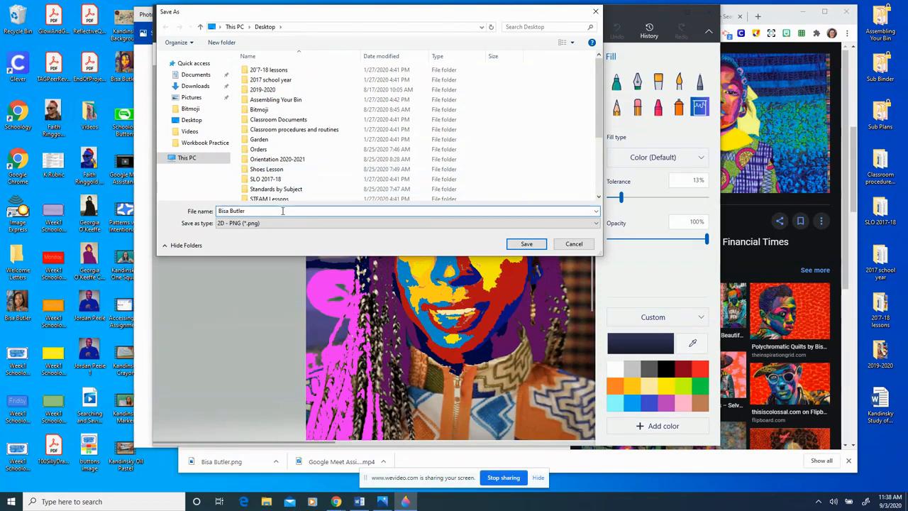
{"action": "type", "text": "2"}
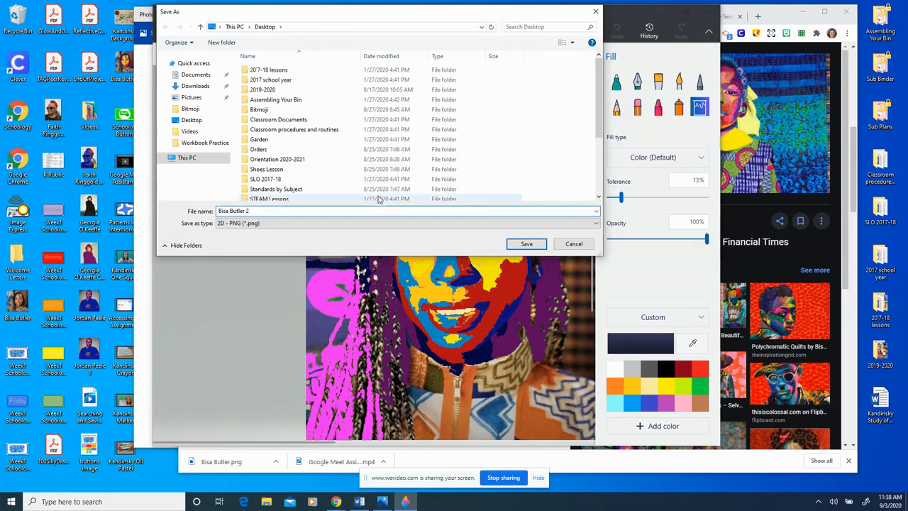
{"action": "left_click", "coordinate": [192, 121]}
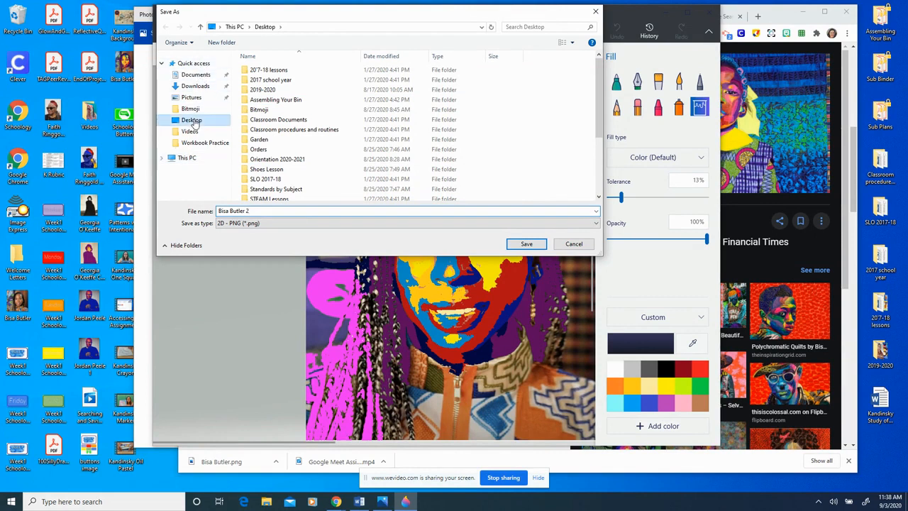
{"action": "left_click", "coordinate": [537, 243]}
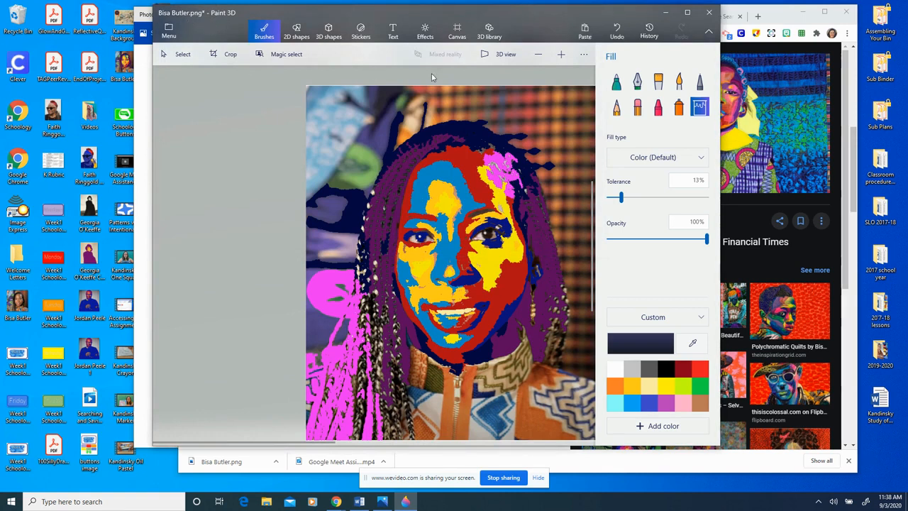
{"action": "left_click", "coordinate": [709, 12]}
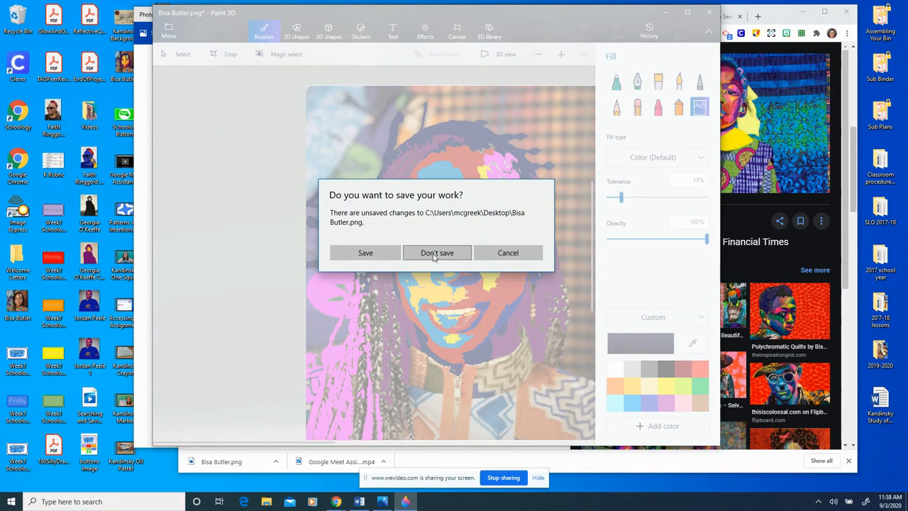
{"action": "left_click", "coordinate": [436, 254]}
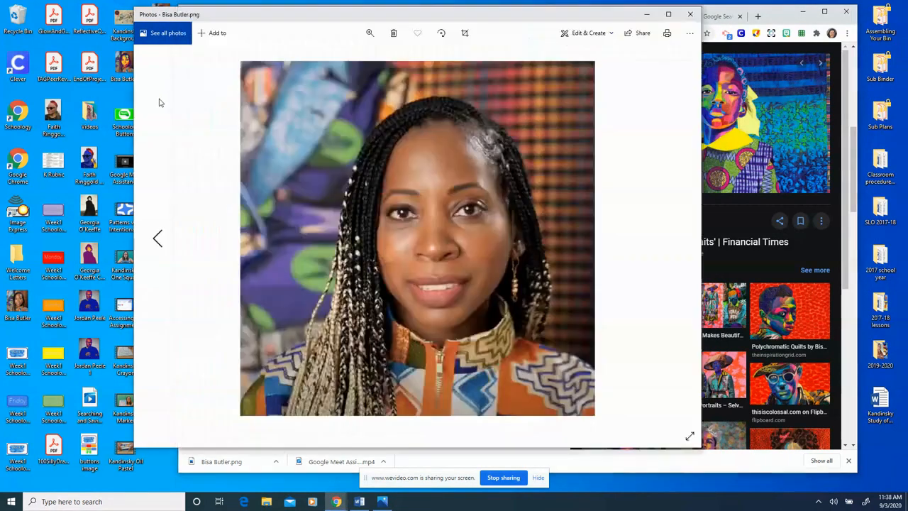
Step: Clear the video preview aside and open the Bisa Butler 2 image from the desktop in Photos
{"action": "left_click", "coordinate": [159, 100]}
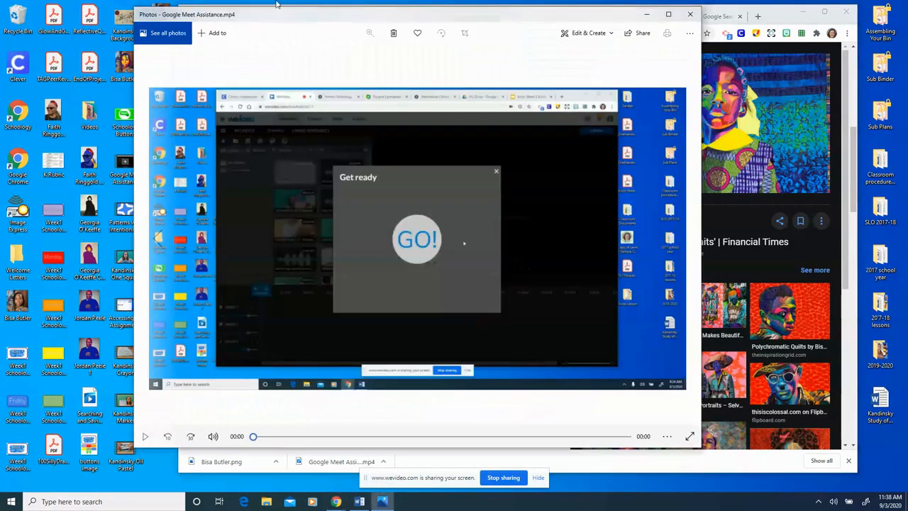
{"action": "left_click_drag", "start_coordinate": [276, 16], "coordinate": [472, 112]}
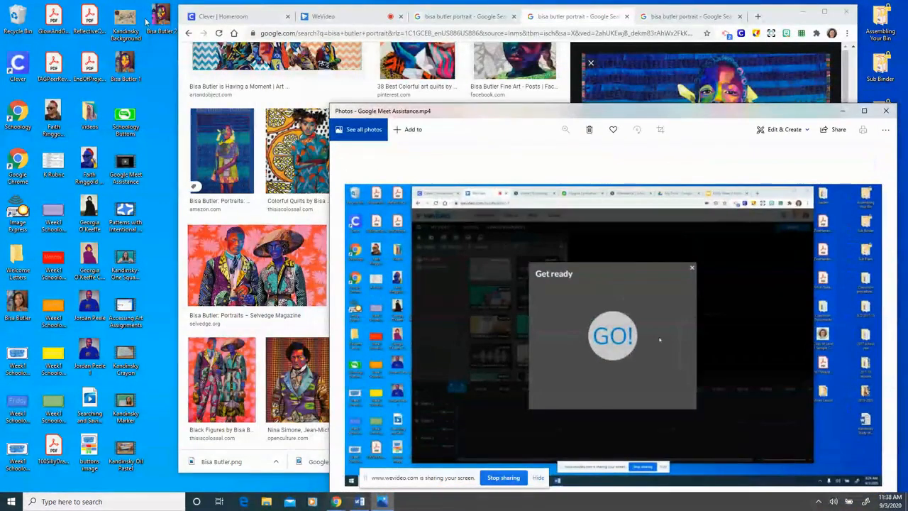
{"action": "double_click", "coordinate": [161, 13]}
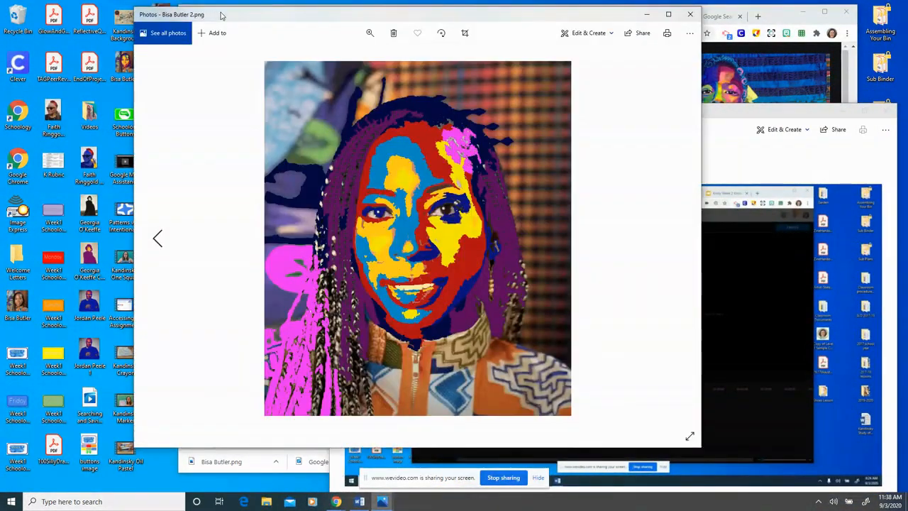
{"action": "left_click_drag", "start_coordinate": [236, 19], "coordinate": [415, 19]}
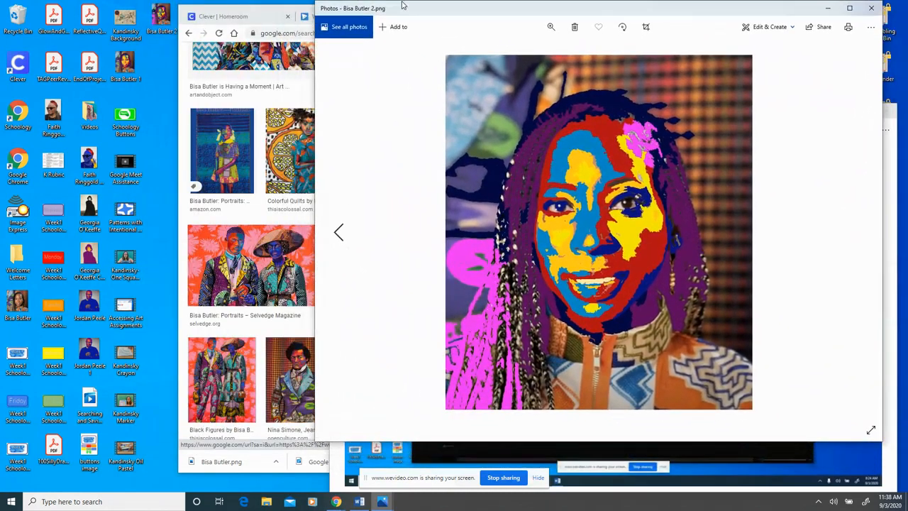
Step: Open the Bisa Butler 1 image from the desktop and place it beside Bisa Butler 2 to compare both color versions
{"action": "left_click", "coordinate": [124, 63]}
{"action": "double_click", "coordinate": [124, 63]}
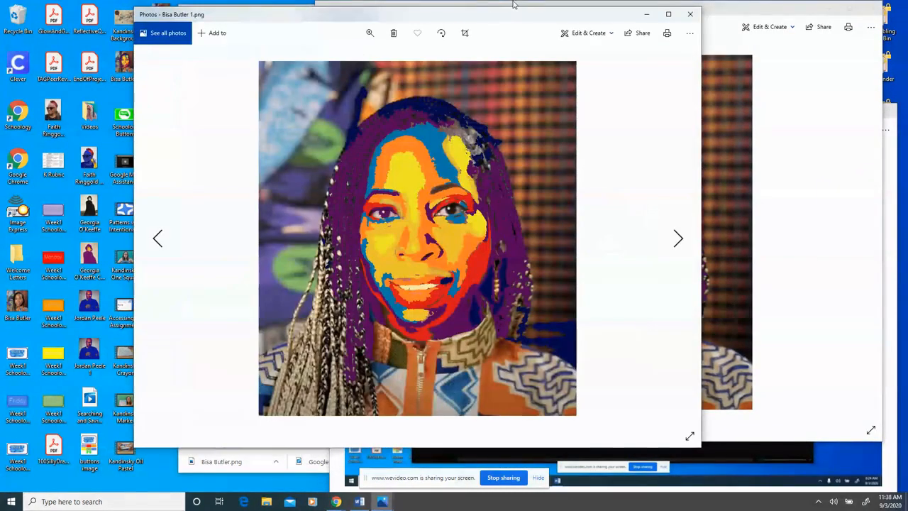
{"action": "left_click_drag", "start_coordinate": [520, 16], "coordinate": [338, 27]}
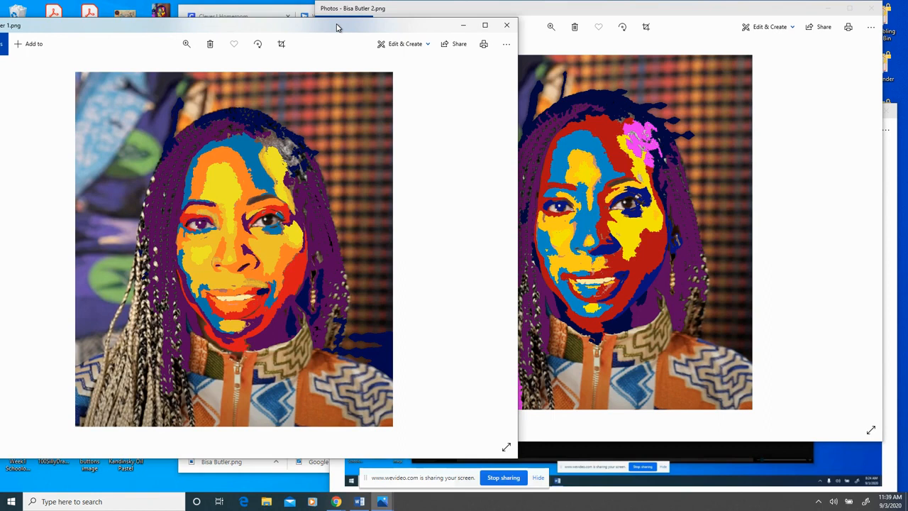
{"action": "left_click_drag", "start_coordinate": [338, 27], "coordinate": [400, 15]}
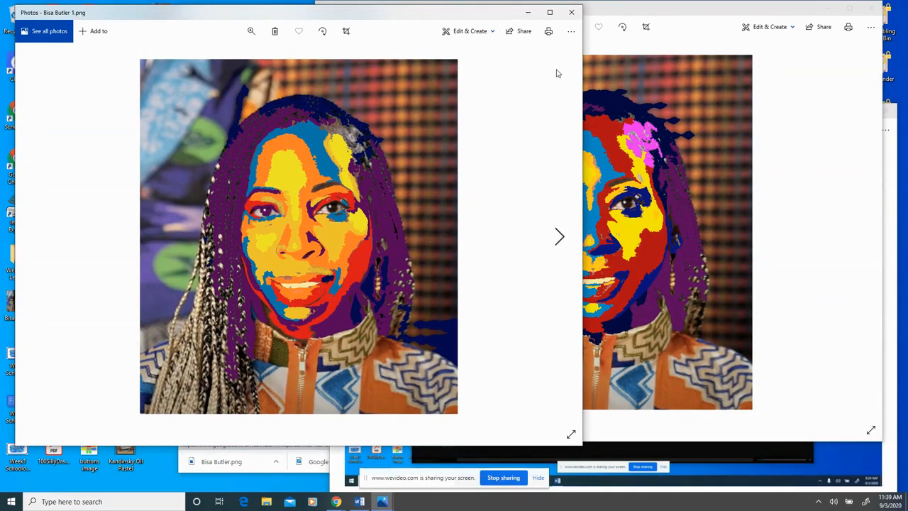
Step: Close both portrait previews and return to the Bisa Butler portrait image results in Chrome, closing the opened Art & Object article
{"action": "left_click", "coordinate": [572, 14]}
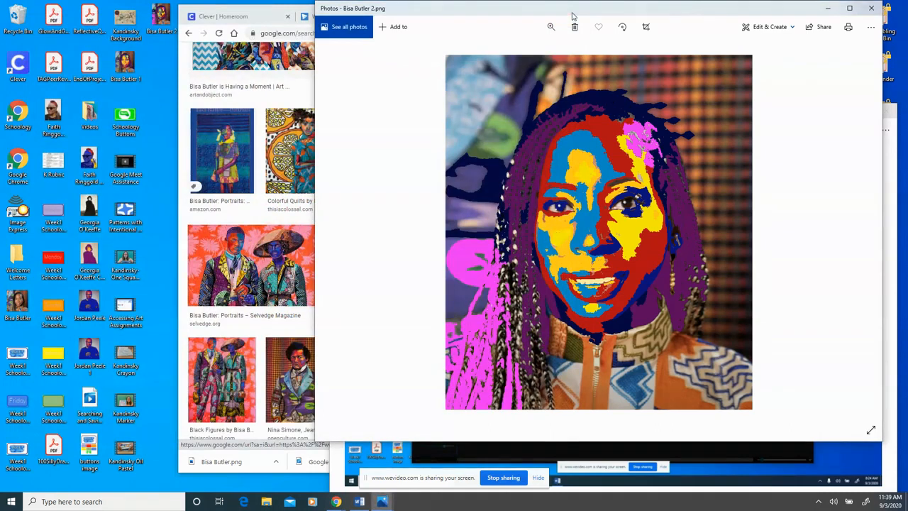
{"action": "left_click", "coordinate": [870, 10]}
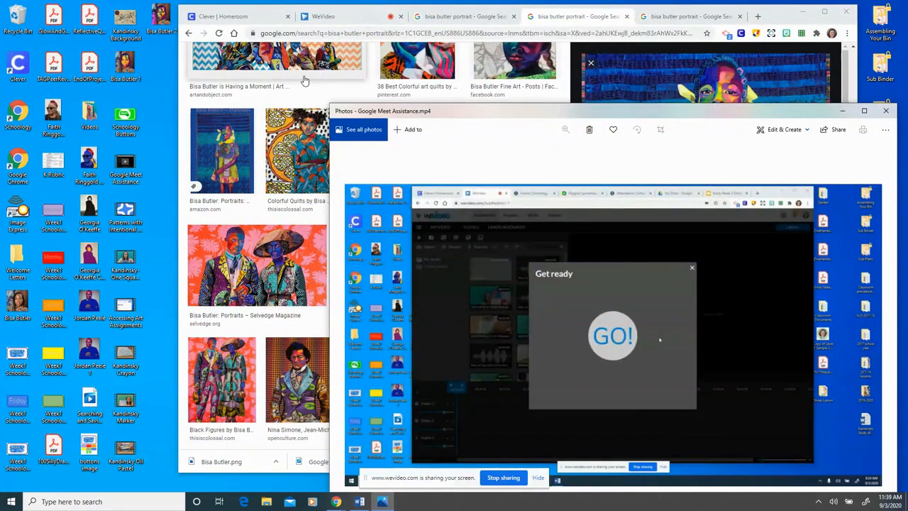
{"action": "left_click", "coordinate": [303, 99]}
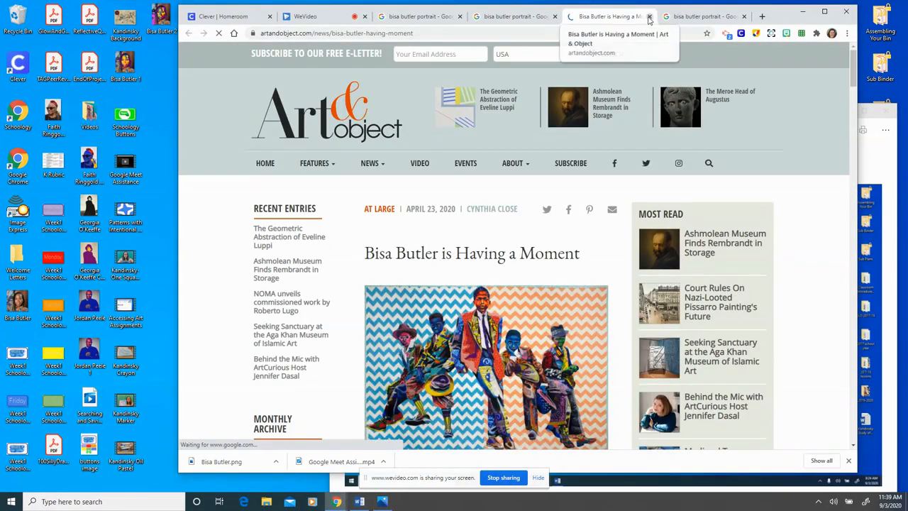
{"action": "left_click", "coordinate": [649, 17]}
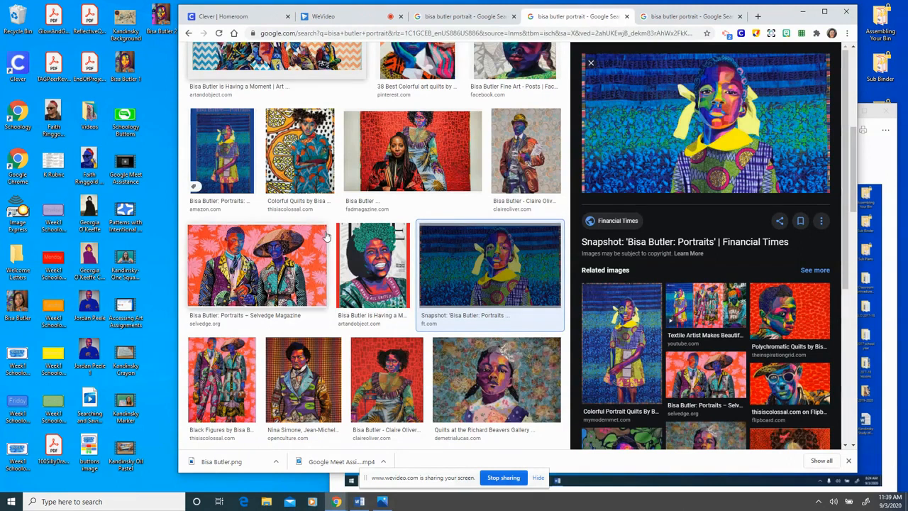